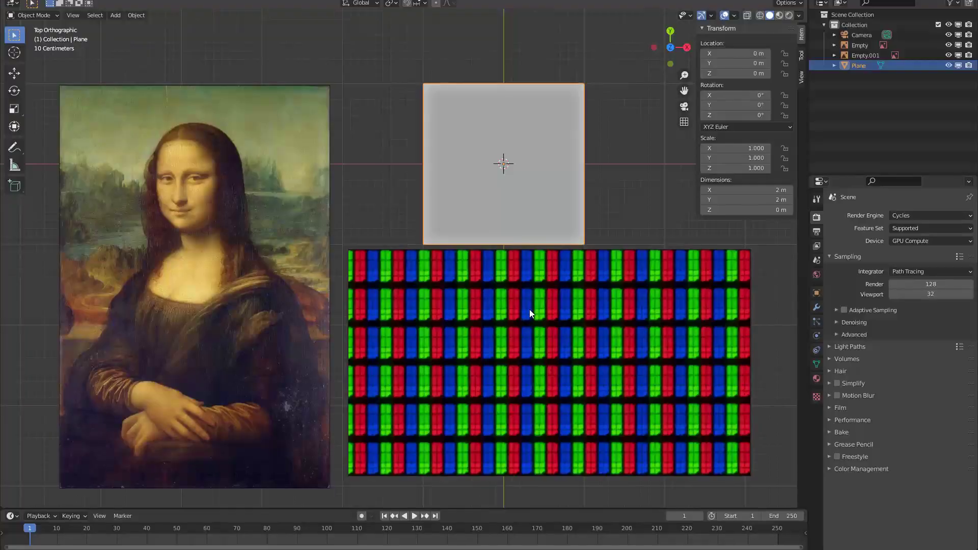
Step: Switch to the shading workspace and frame the plane and both reference images in top view
left_click(529, 310)
left_click(626, 210)
left_click(506, 170)
left_click(334, 0)
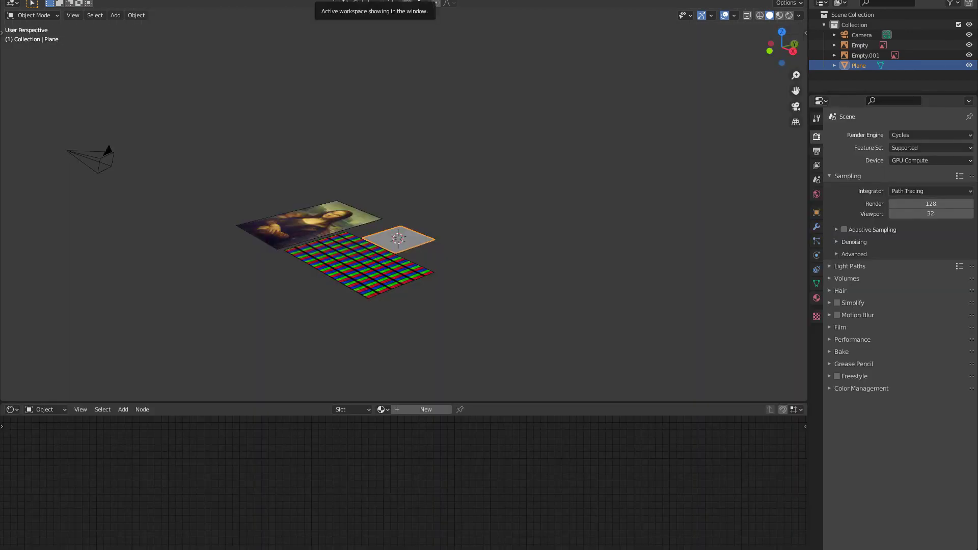
left_click(539, 171)
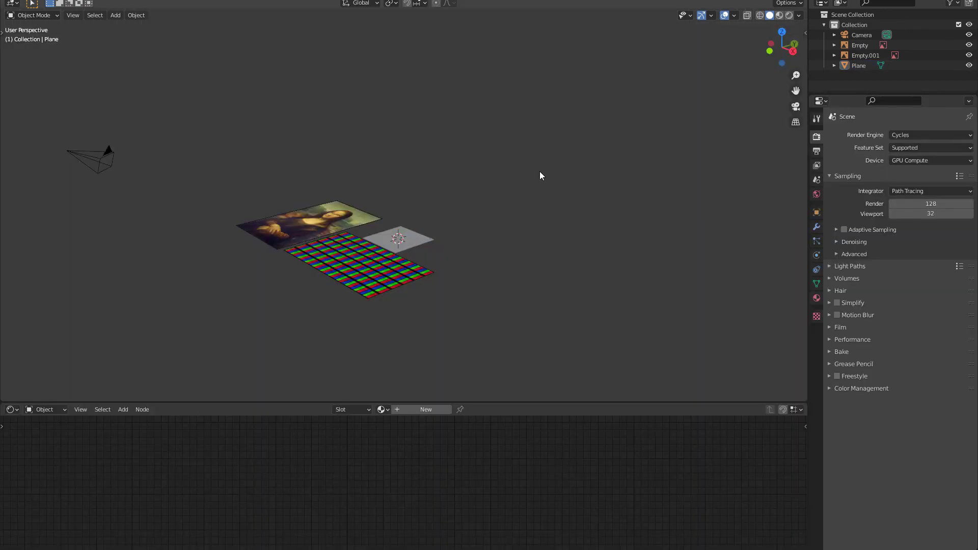
key("KP_1")
key("KP_7")
key("KP_7")
scroll(419, 264, "up", 3)
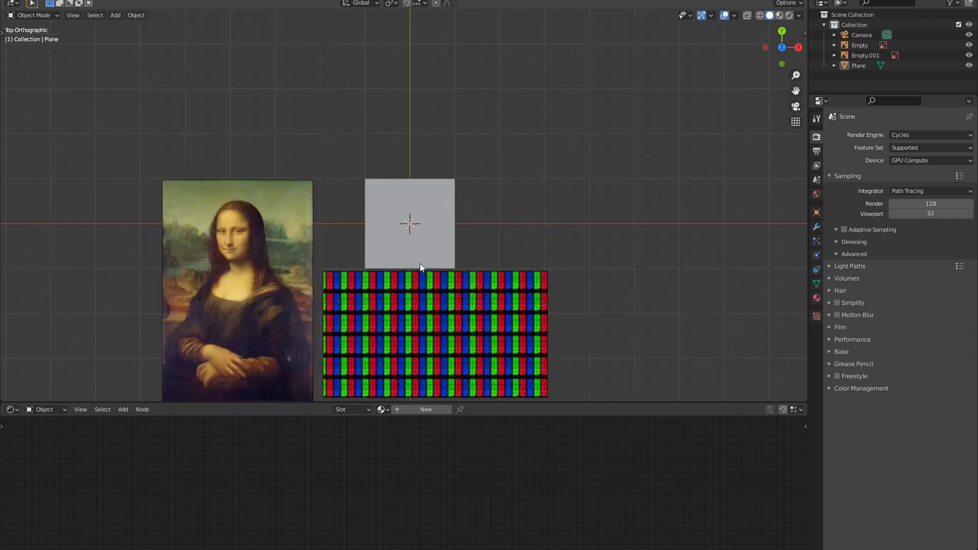
middle_click_drag(420, 263, 428, 185, "shift")
scroll(428, 186, "up", 2)
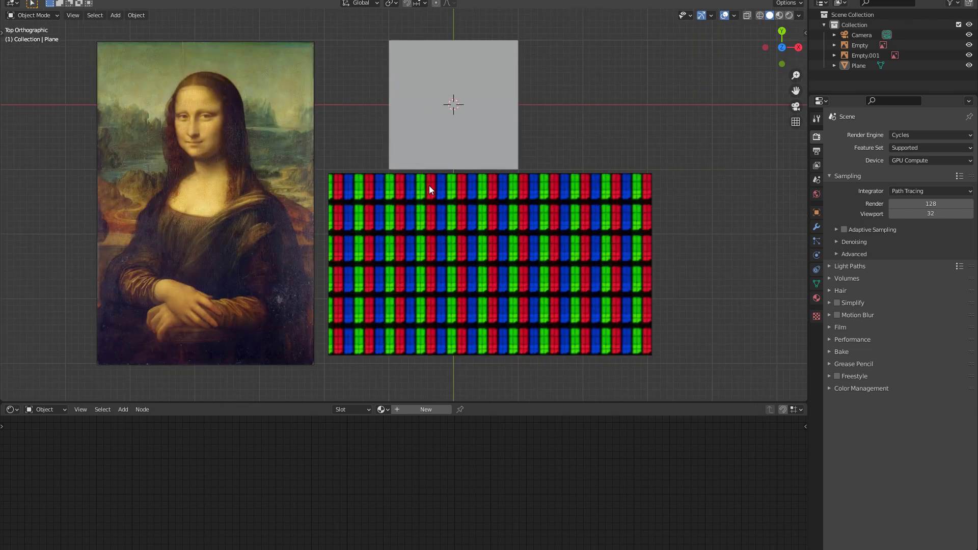
Step: Create a new material on the plane and add an Image Texture with Mapping and Texture Coordinate nodes feeding its Principled BSDF
left_click(455, 112)
left_click(430, 409)
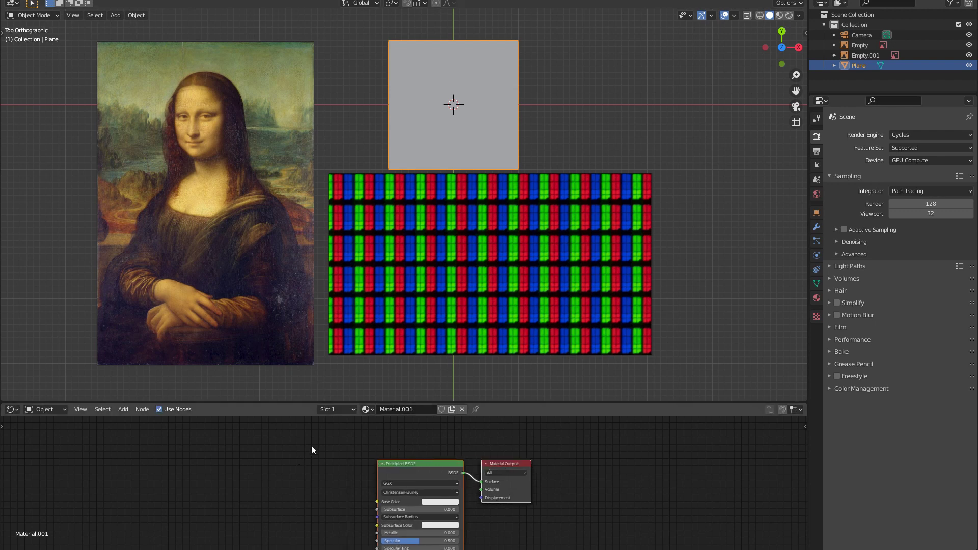
left_click(267, 456)
left_click(421, 463)
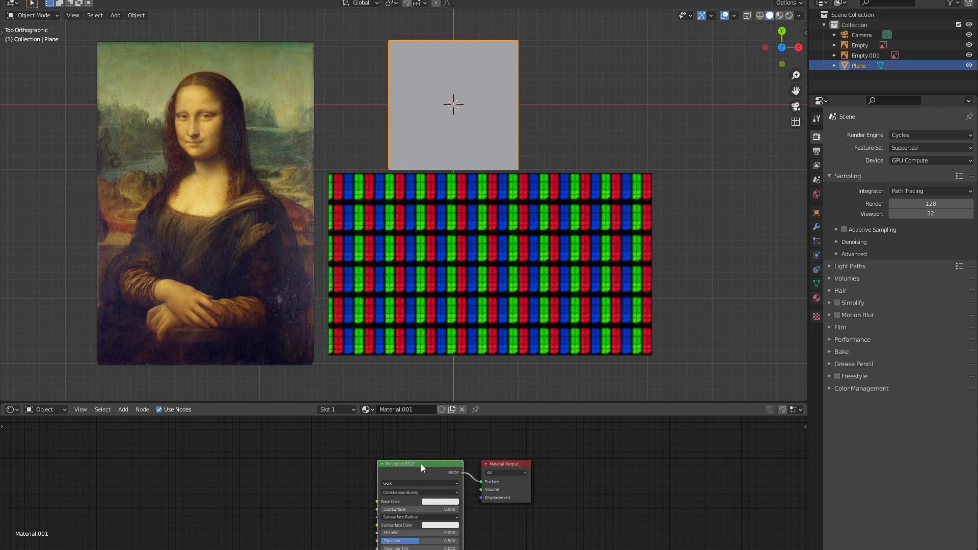
key("ctrl+t")
middle_click_drag(319, 490, 327, 411)
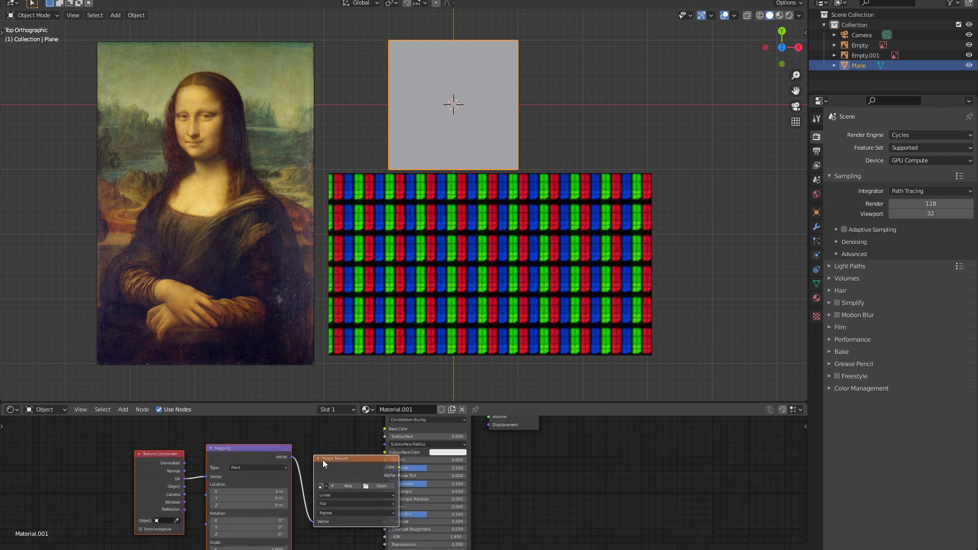
left_click_drag(337, 460, 273, 443)
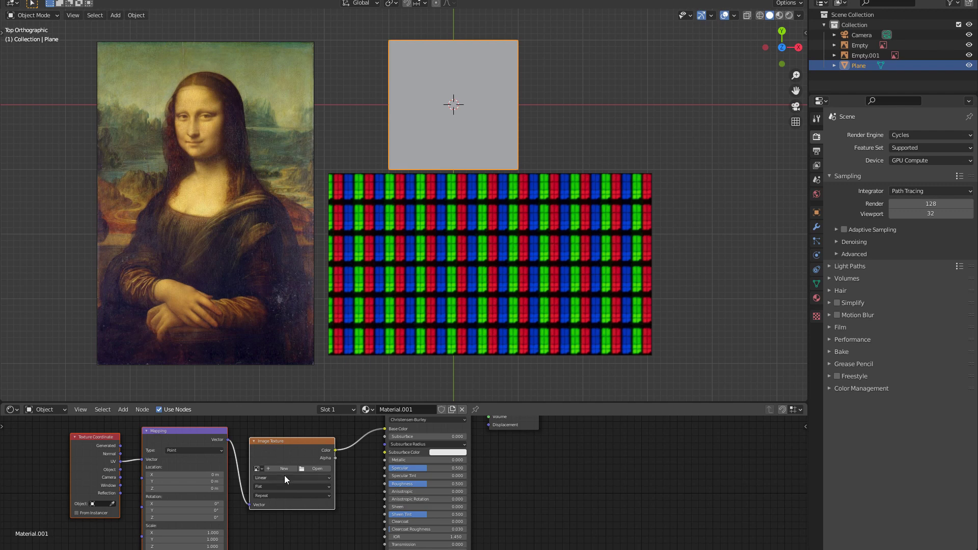
Step: Load monalisa.jpg into the Image Texture node and show the viewport in material preview
left_click(263, 467)
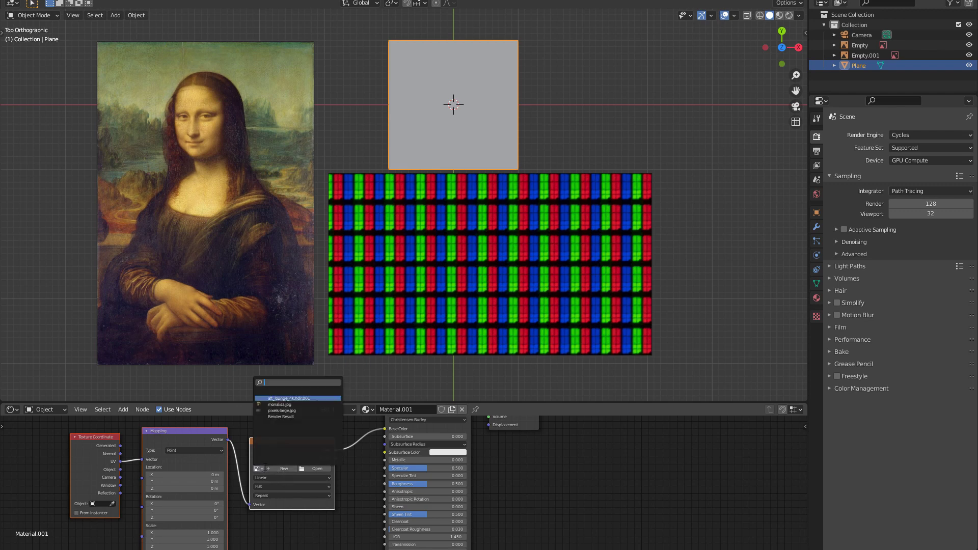
left_click(280, 405)
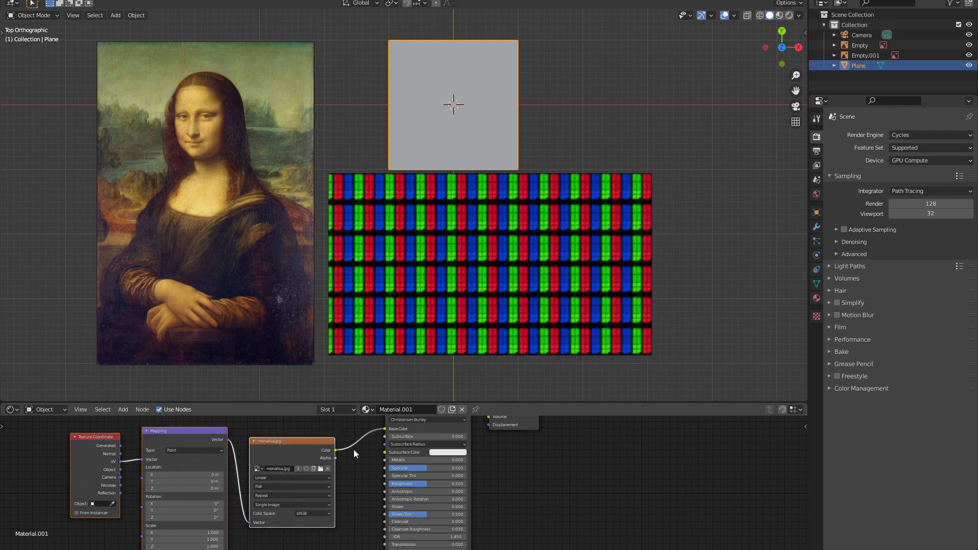
left_click(779, 17)
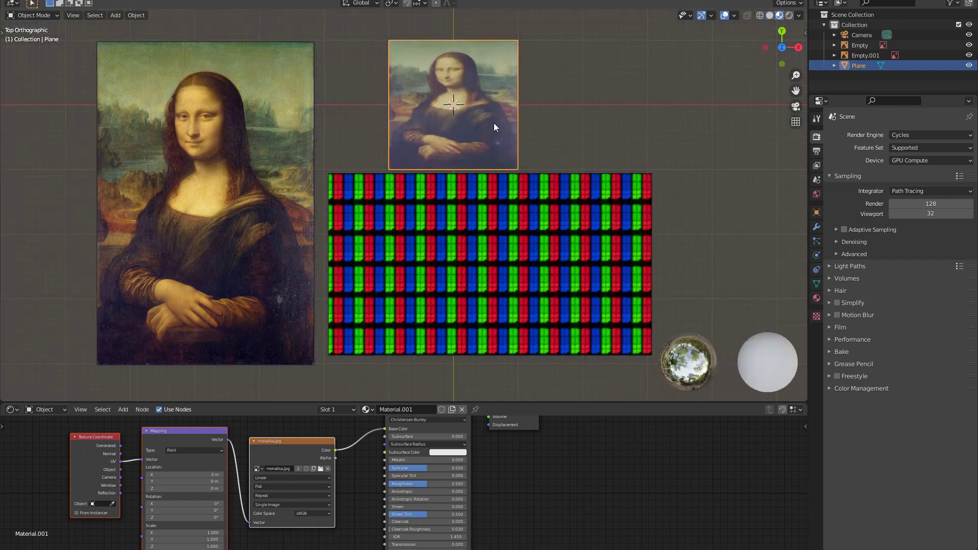
Step: Stretch the plane into a portrait shape by moving its upper edge up along the Y axis
middle_click_drag(494, 123, 492, 174, "shift")
key("Tab")
left_click_drag(360, 67, 545, 124)
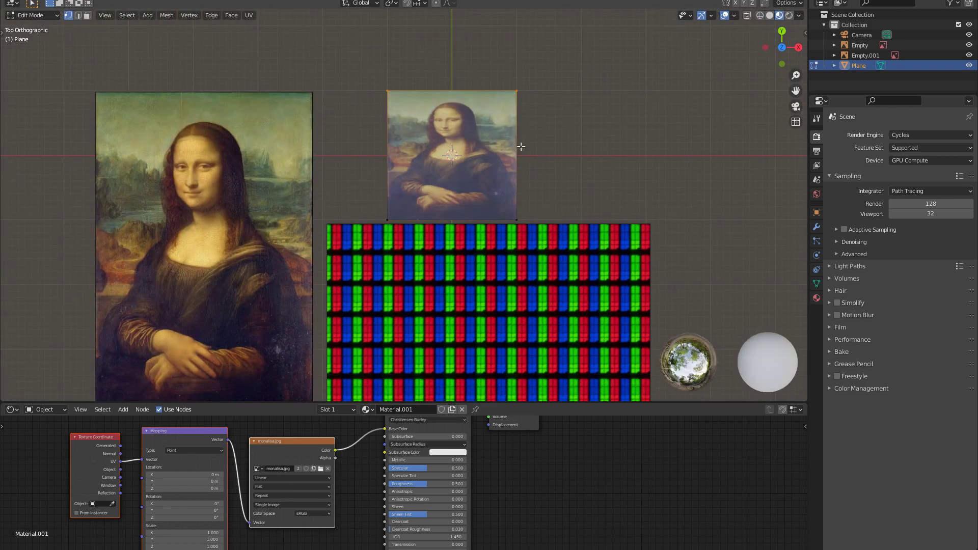
scroll(521, 147, "down", 1)
key("g")
key("y")
left_click(405, 63)
key("Tab")
scroll(389, 106, "up", 1)
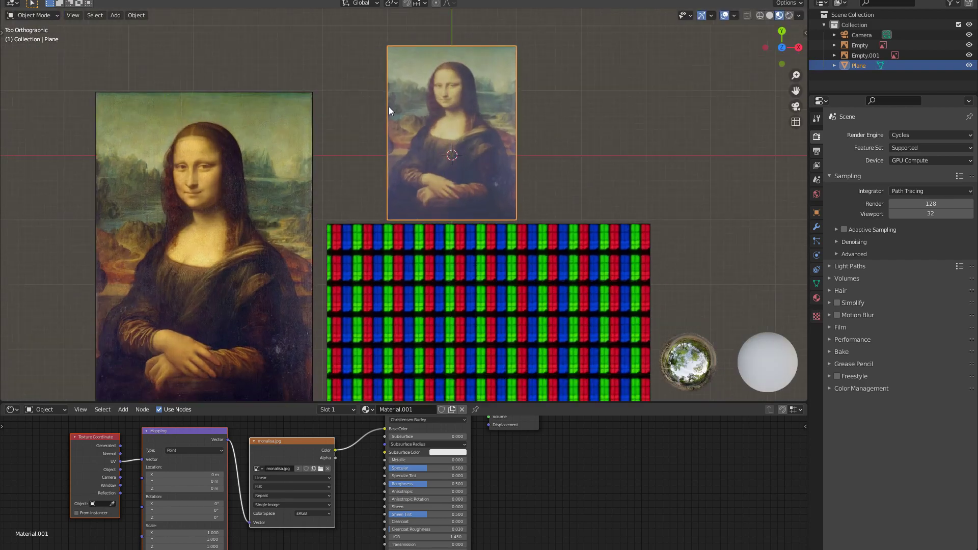
Step: Move the plane's lower edge slightly down along Y, and shift the RGB pixel reference image down to make room
middle_click_drag(389, 106, 395, 76, "shift")
key("Tab")
left_click_drag(361, 139, 529, 214)
key("g")
key("y")
left_click(583, 146)
left_click(540, 209)
key("g")
left_click(538, 225)
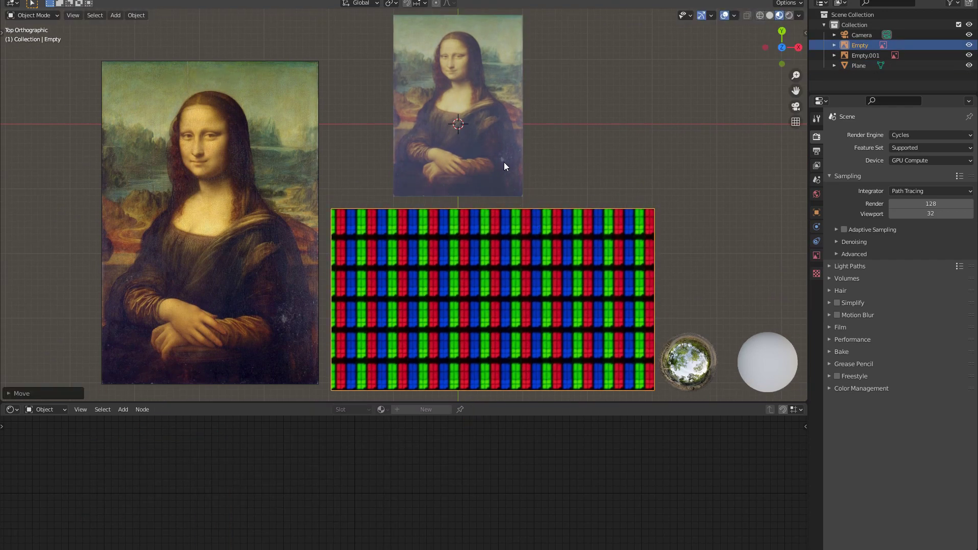
Step: Extend the plane's lower edge further along Y and align the plane with the Mona Lisa reference's upper-left corner
left_click(503, 162)
key("Tab")
key("g")
key("y")
left_click(528, 223)
key("Tab")
key("g")
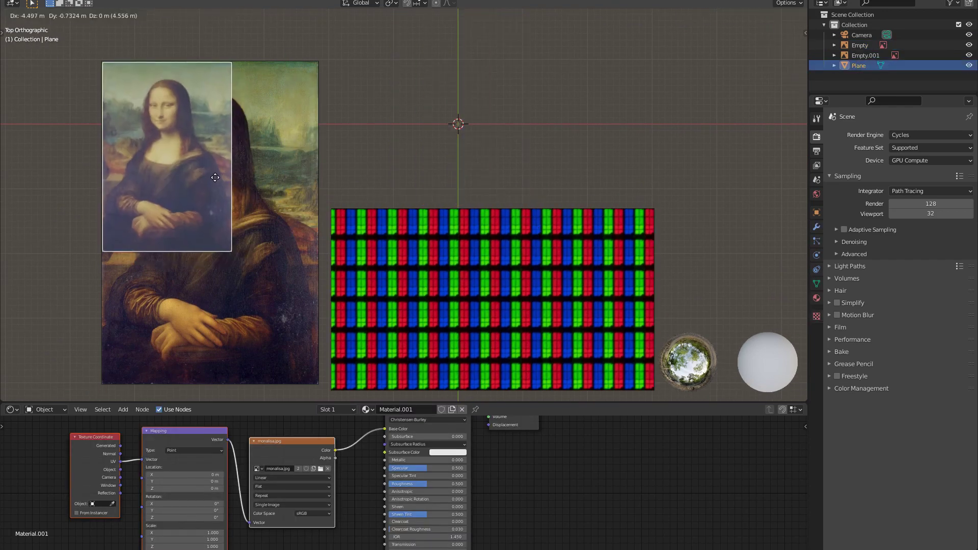
left_click(214, 178)
Step: Match the plane to the Mona Lisa reference by extending its lower edge along Y and its right edge along X
key("Tab")
key("g")
key("y")
left_click(301, 396)
left_click_drag(287, 397, 186, 26)
key("x")
key("g")
key("x")
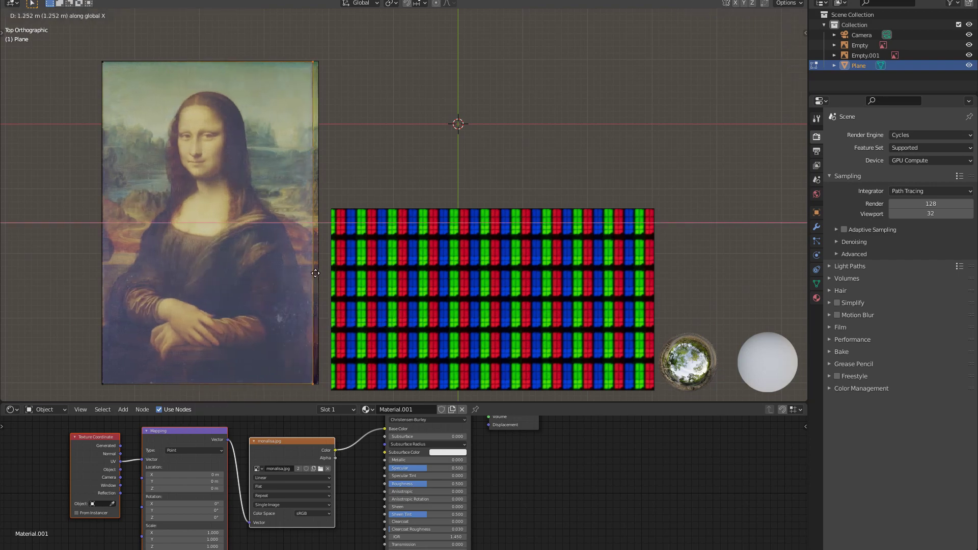
left_click(317, 271)
Step: Move the plane back above the RGB pixel reference, scale it down to fit there, and apply its transform
key("Tab")
key("g")
left_click(563, 84)
key("s")
left_click(454, 53)
key("g")
left_click(472, 157)
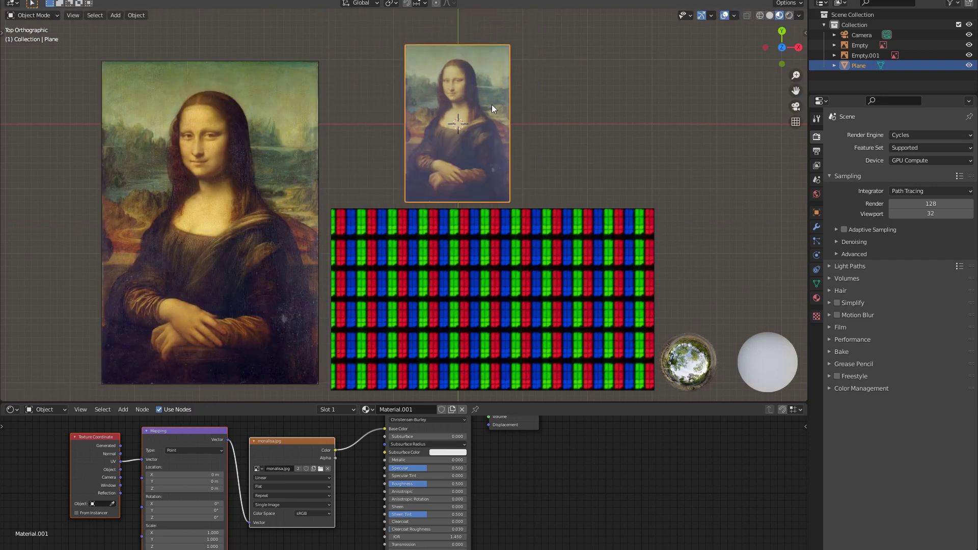
key("ctrl+a")
left_click(479, 125)
Step: Enlarge the node editor and move the texture nodes away from the Principled BSDF to free up space
scroll(411, 426, "down", 3)
left_click_drag(423, 402, 430, 270)
scroll(357, 433, "up", 4)
middle_click_drag(330, 466, 390, 473)
key("g")
left_click(305, 422)
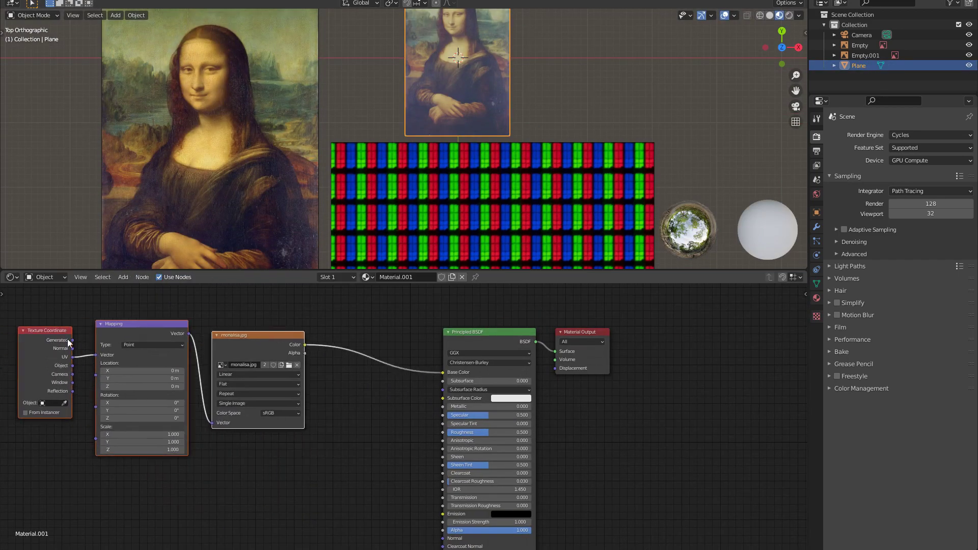
Step: Remove the Mapping node and insert a Vector Math node between the Texture Coordinate and monalisa.jpg nodes
left_click(145, 363)
key("ctrl+x")
key("shift+a")
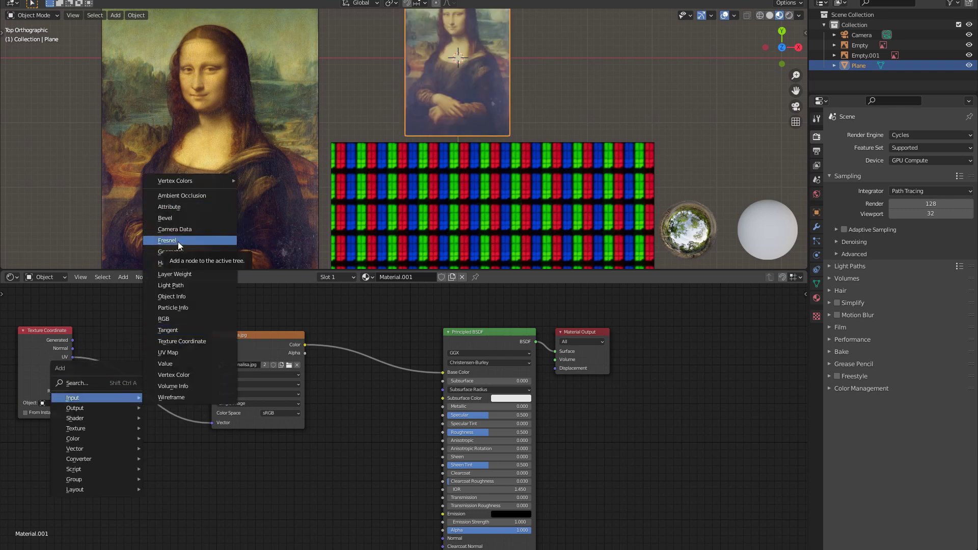
key("Escape")
key("q")
key("Escape")
key("shift+a")
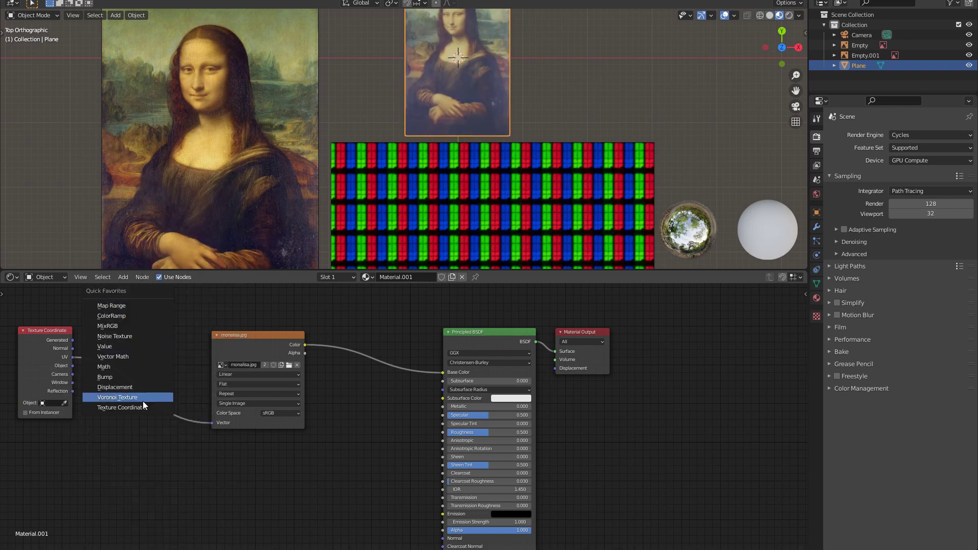
left_click(122, 332)
left_click(113, 337)
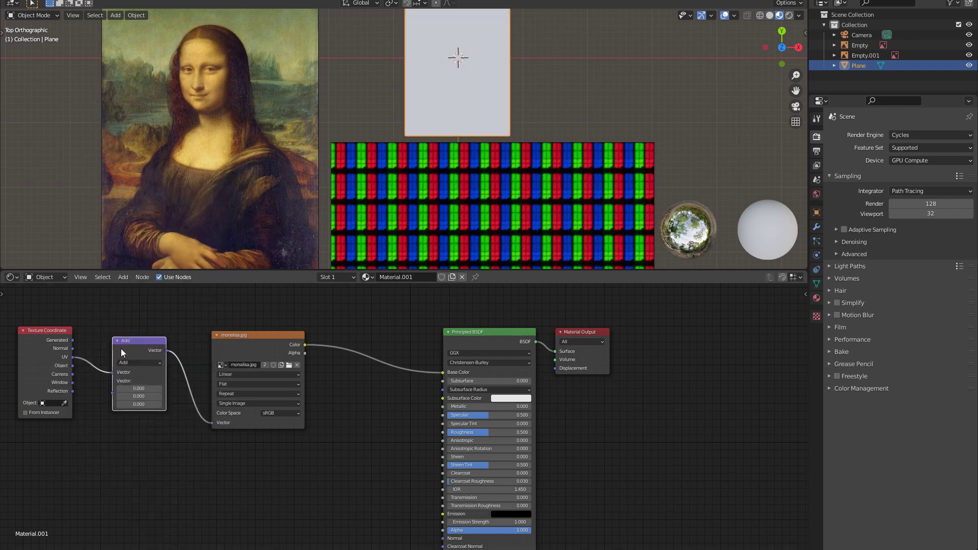
Step: Set the Vector Math node to Snap with an increment of 0.100 on all three axes
left_click(139, 362)
left_click(174, 443)
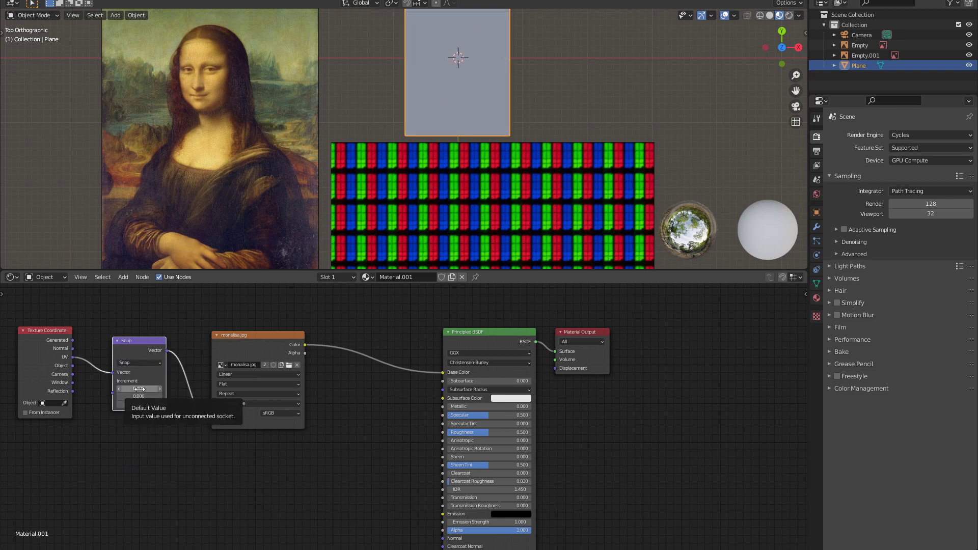
left_click_drag(138, 388, 123, 388)
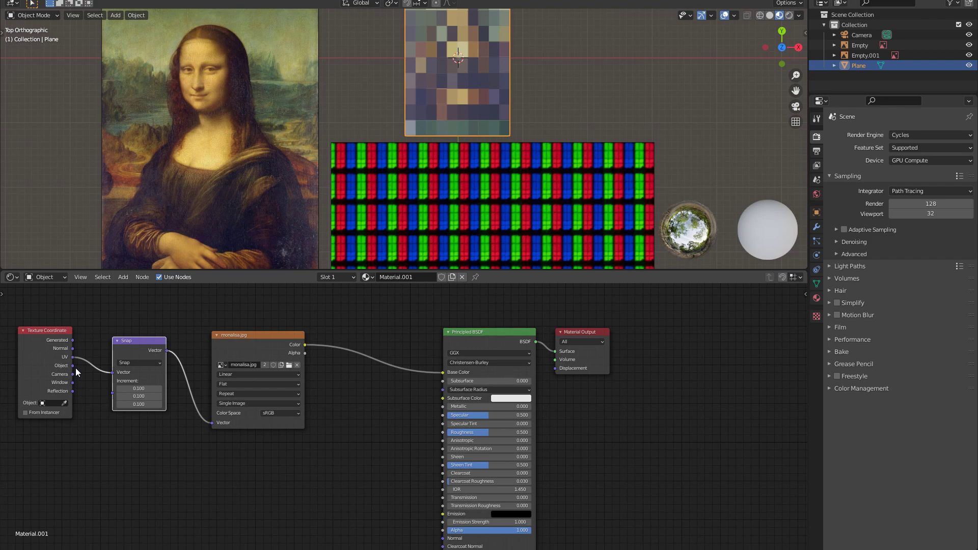
Step: Replace the portrait plane with a new square plane that uses the same Material.001
middle_click_drag(368, 380, 367, 448)
scroll(439, 206, "down", 2)
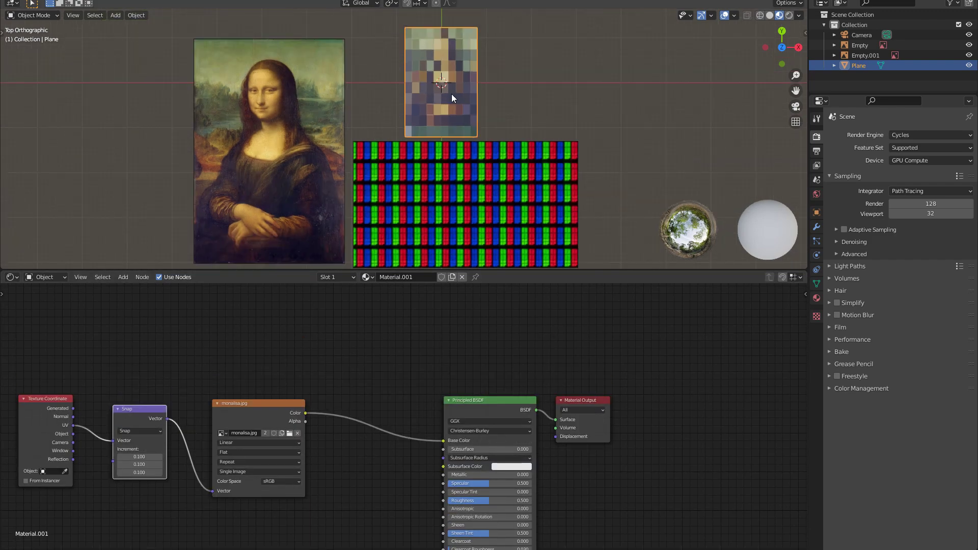
key("shift+a")
mouse_move(524, 97)
left_click(565, 97)
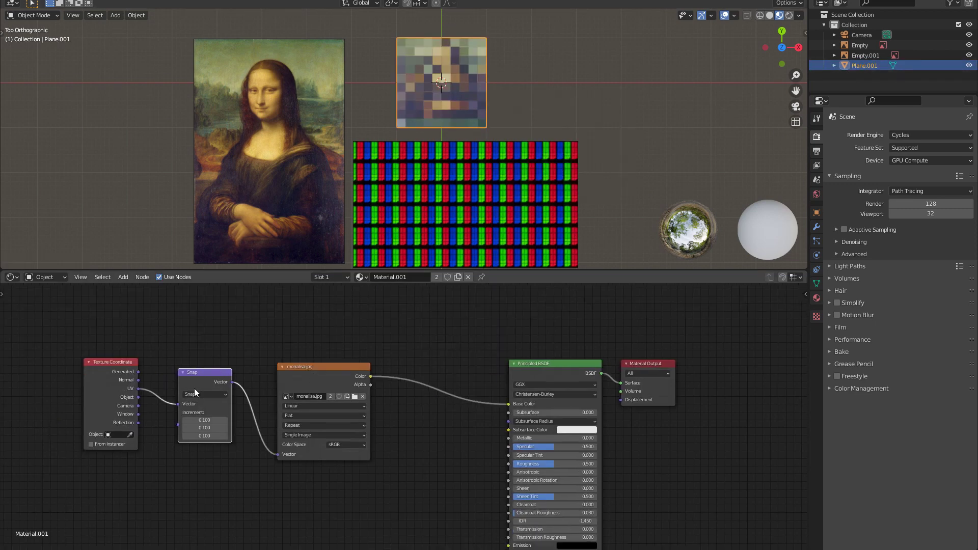
Step: Rebuild the Base Color input with new Texture Coordinate, Mapping and monalisa.jpg nodes, using a Mapping X scale of 1.400
left_click_drag(178, 424, 63, 335)
key("ctrl+z")
key("shift+a")
mouse_move(76, 318)
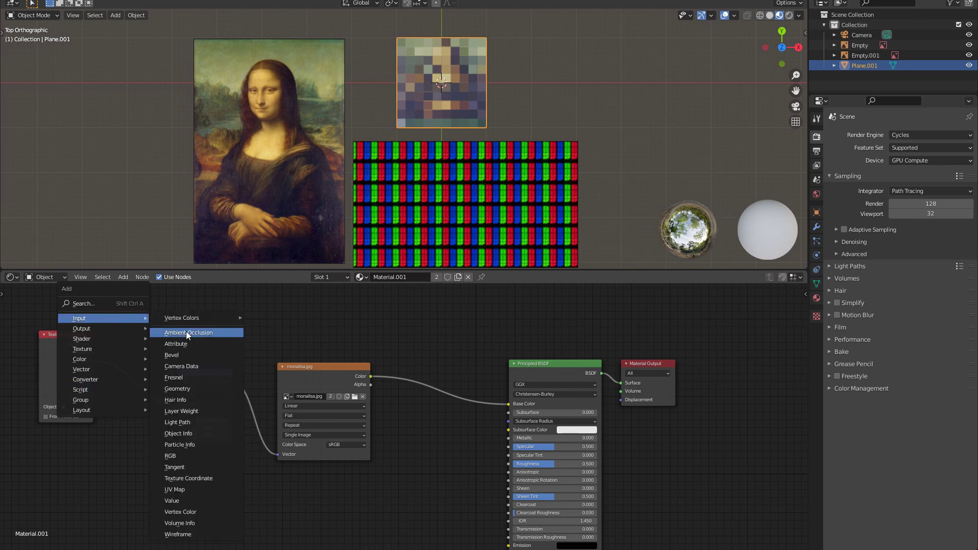
left_click(193, 478)
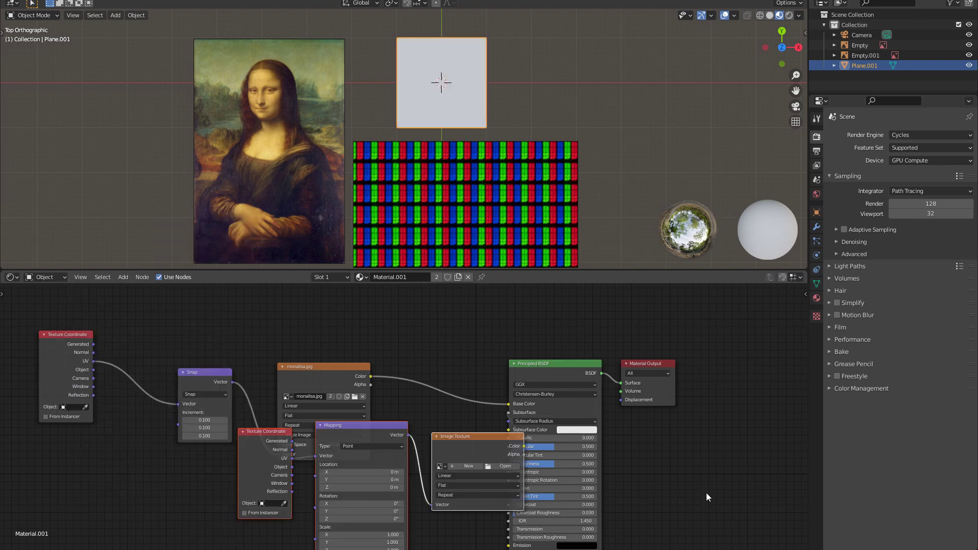
left_click(232, 501)
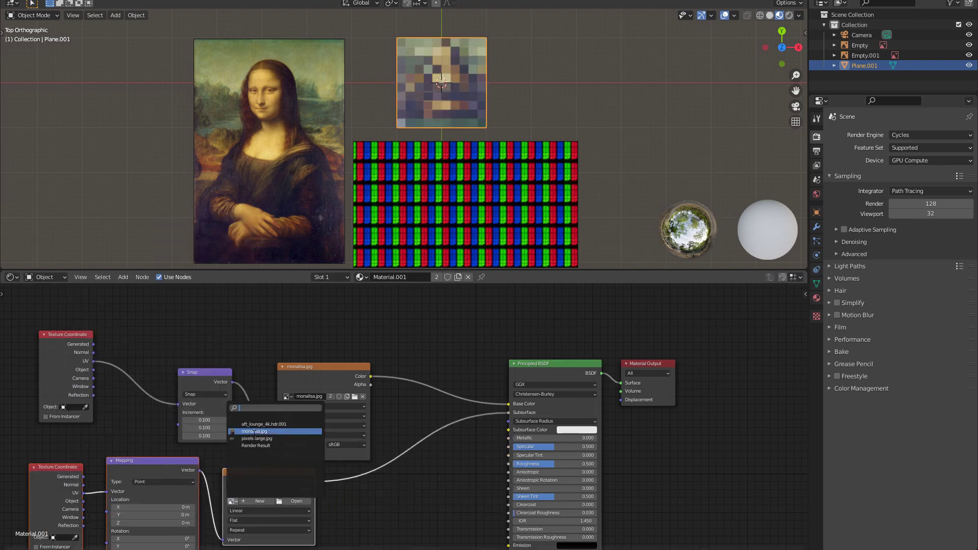
left_click(254, 431)
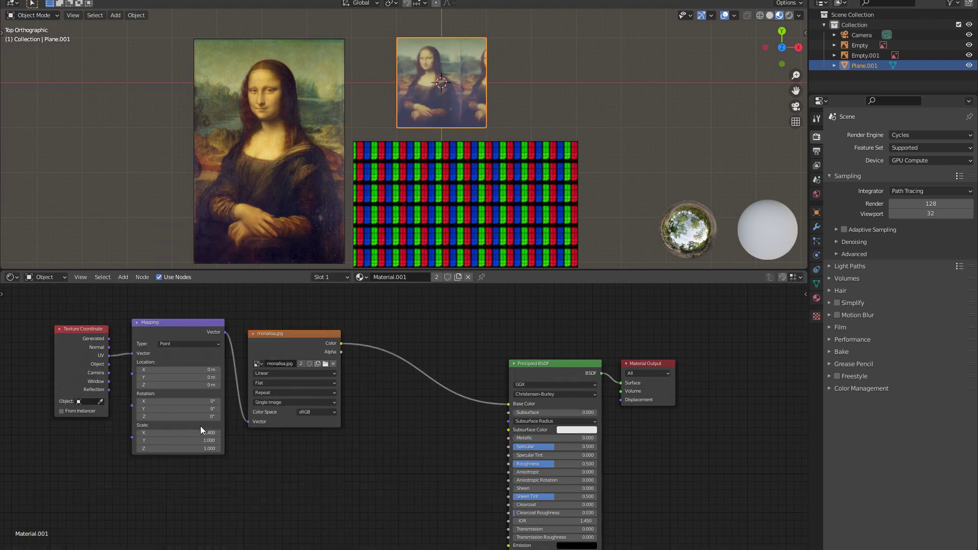
Step: Set the monalisa.jpg texture's extension to Clip and move the node away from Mapping to make room
left_click(275, 393)
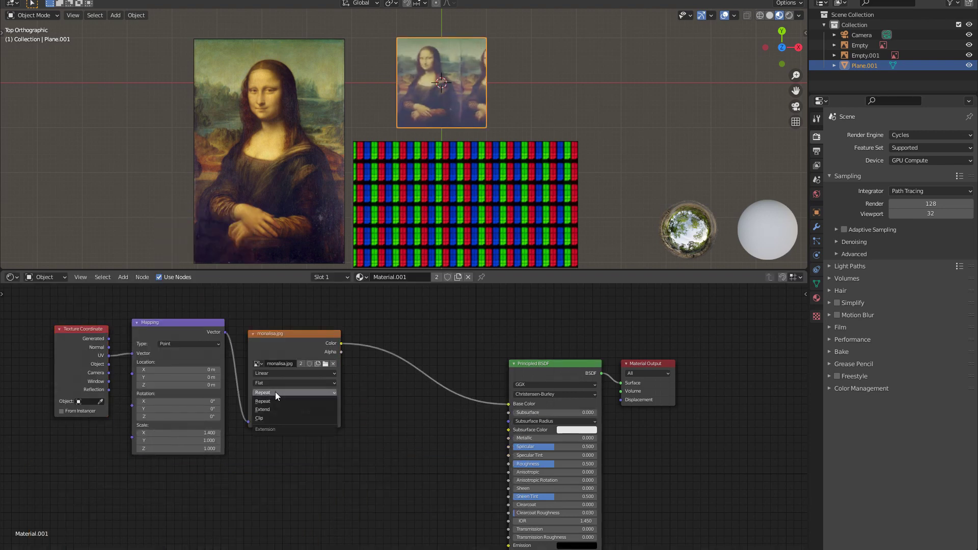
left_click(259, 418)
scroll(442, 100, "up", 4)
left_click_drag(303, 334, 403, 335)
Step: Insert a Vector Math node between the Mapping and monalisa.jpg nodes and set its operation to Snap
key("shift+a")
key("Escape")
key("q")
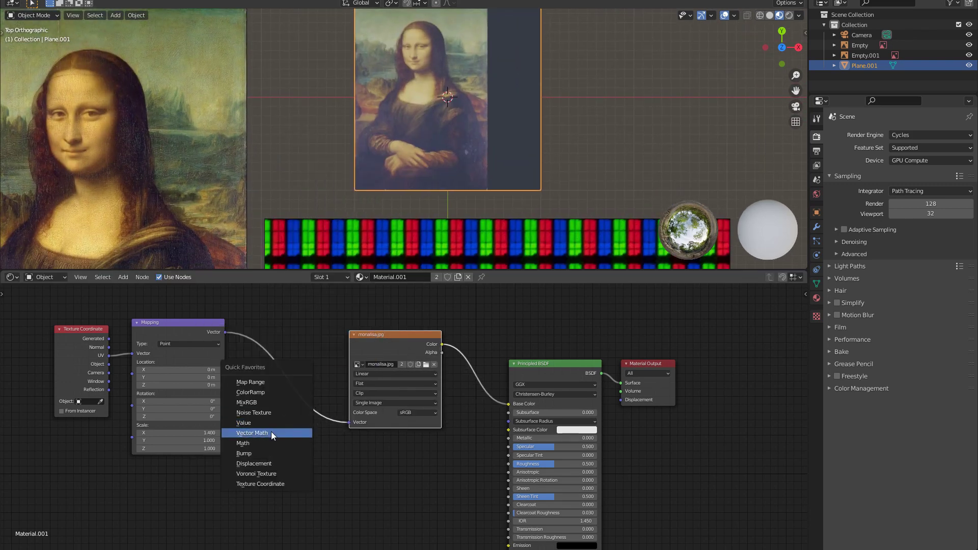
left_click(270, 432)
left_click(286, 398)
left_click(285, 388)
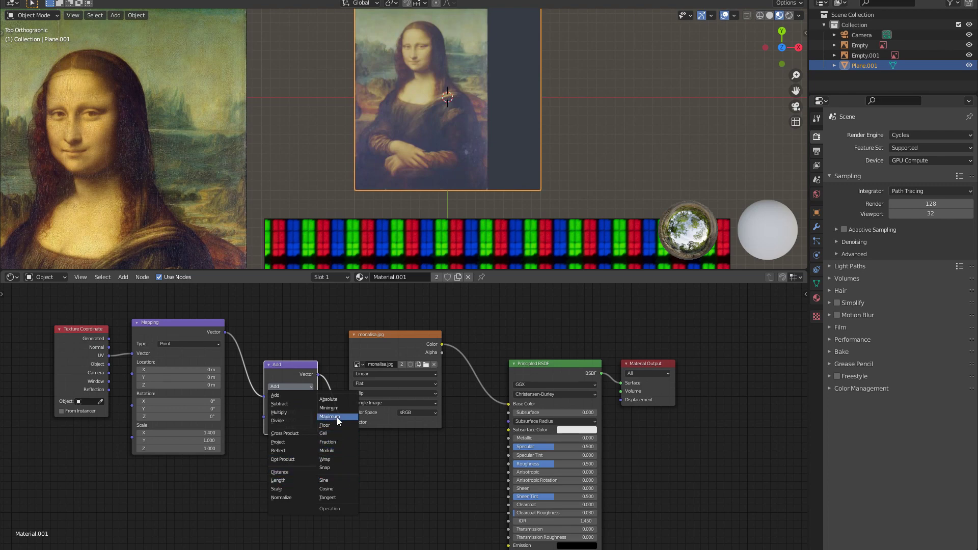
left_click(331, 460)
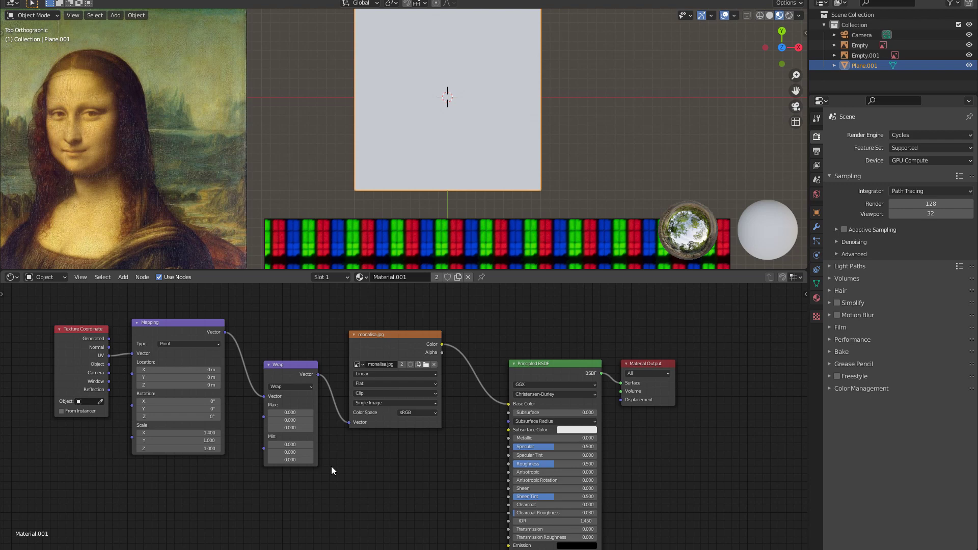
left_click(291, 386)
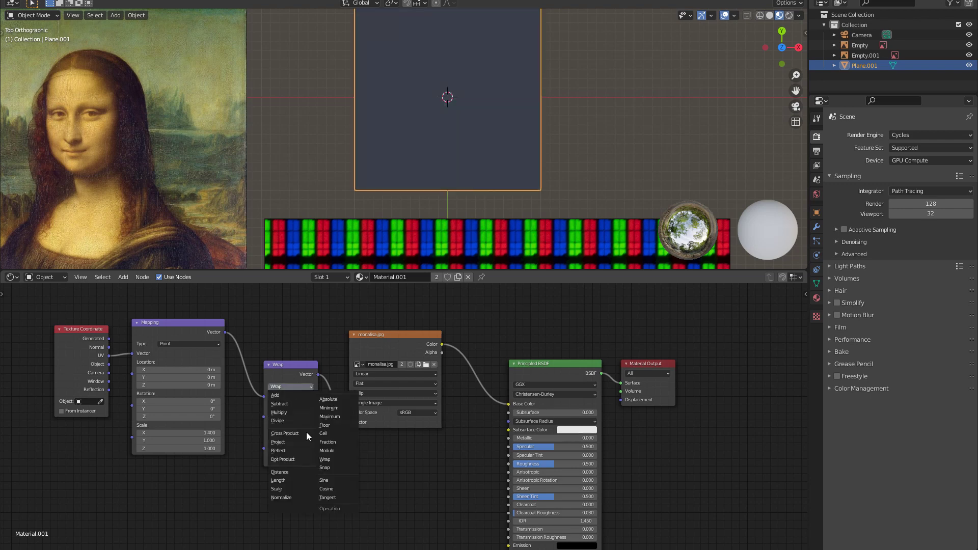
left_click(335, 467)
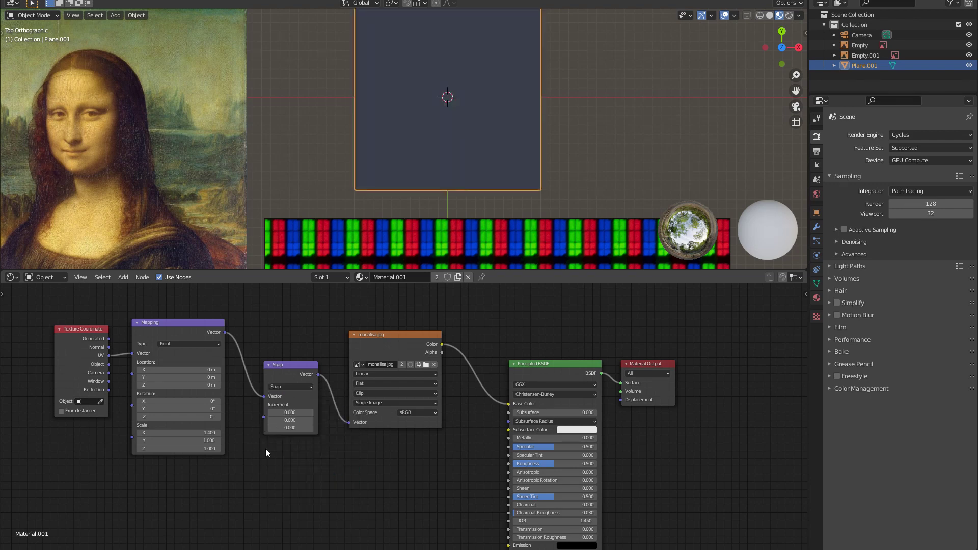
Step: Add a Value node below the Mapping node
key("shift+a")
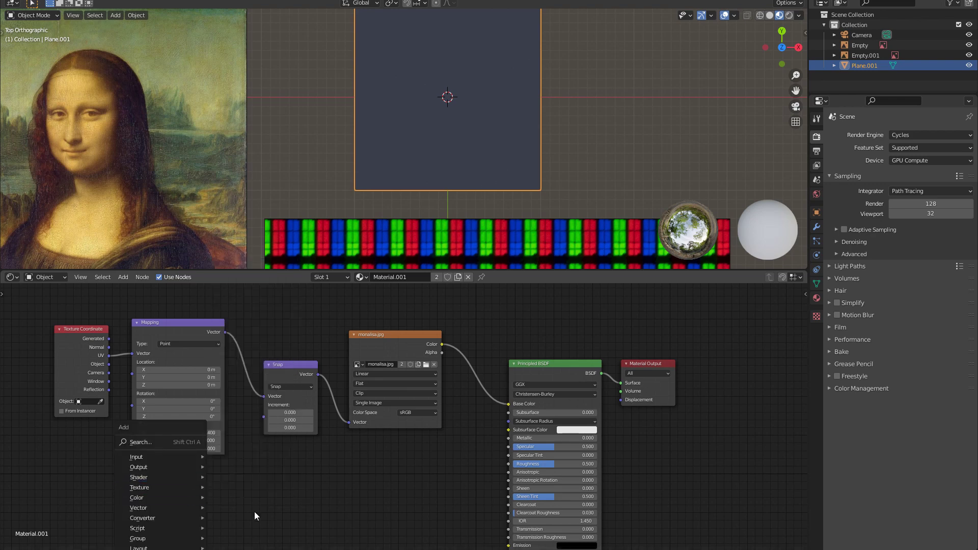
key("q")
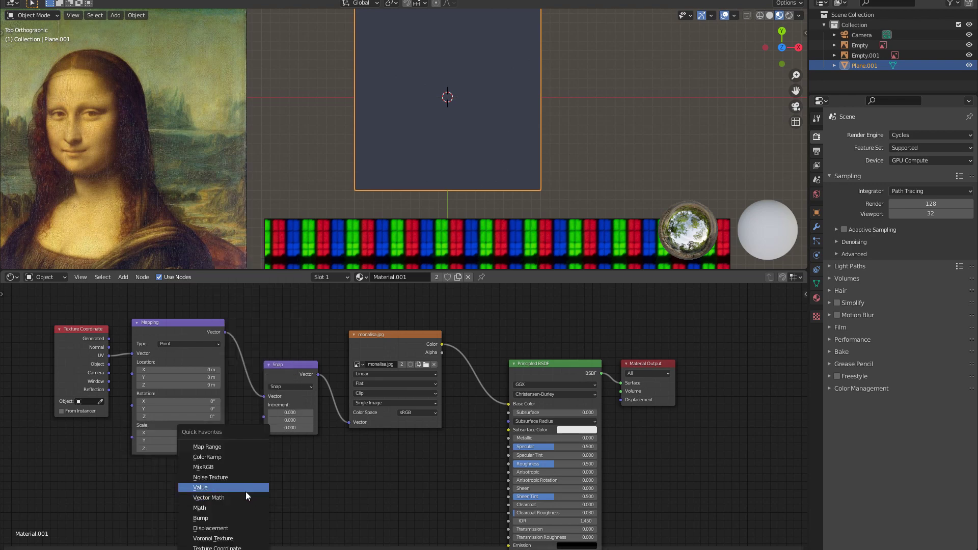
left_click(246, 491)
left_click(189, 490)
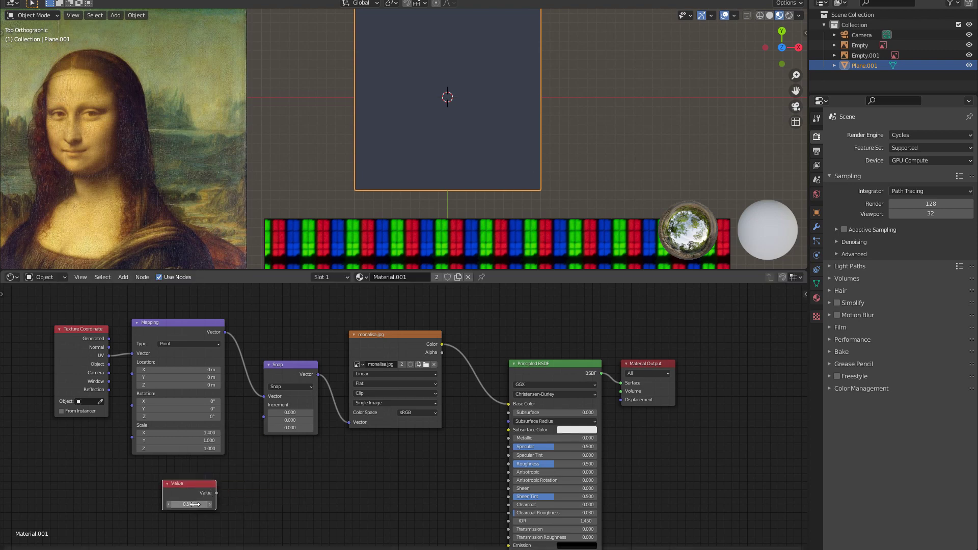
Step: Add a Math node beside the Value node, set its operation to Ceil, and feed it from the Value output
key("shift+a")
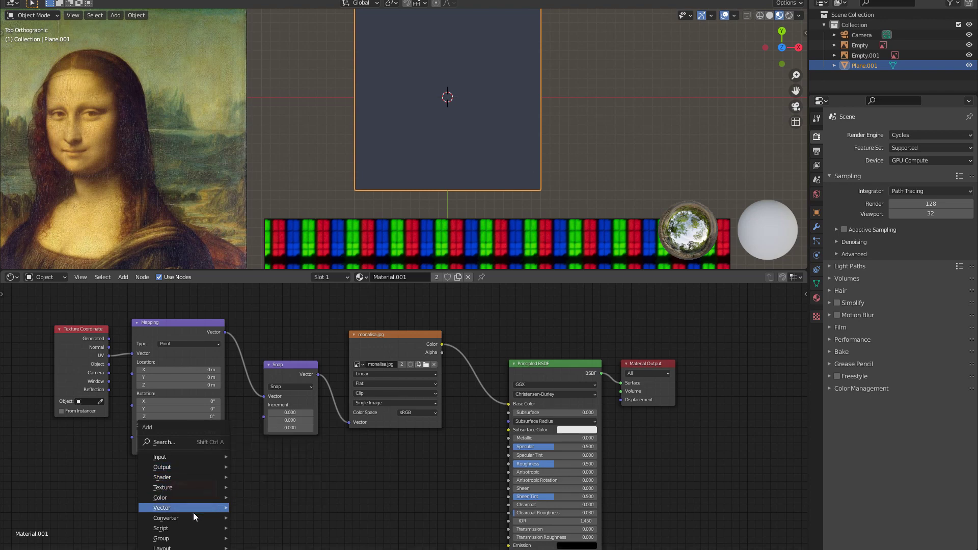
key("q")
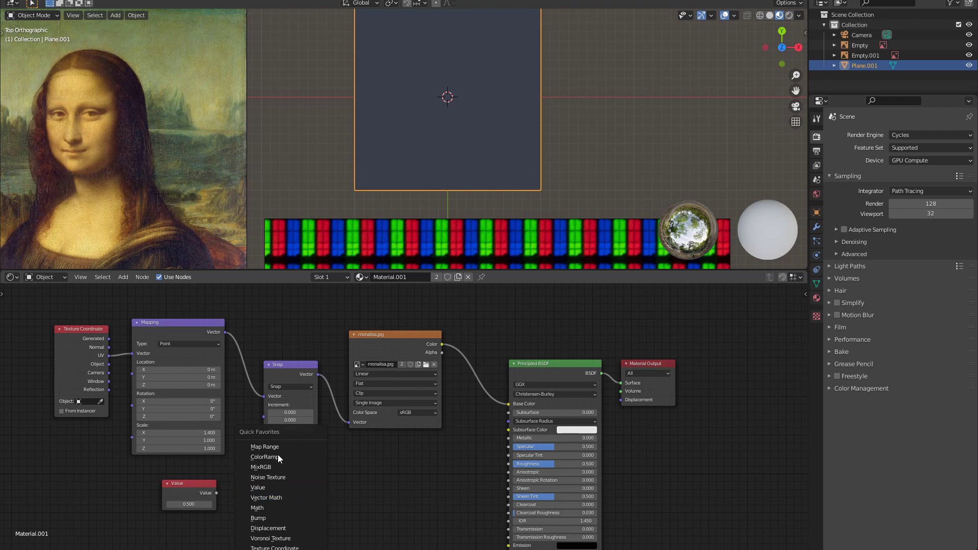
left_click(265, 508)
left_click(248, 483)
left_click(267, 498)
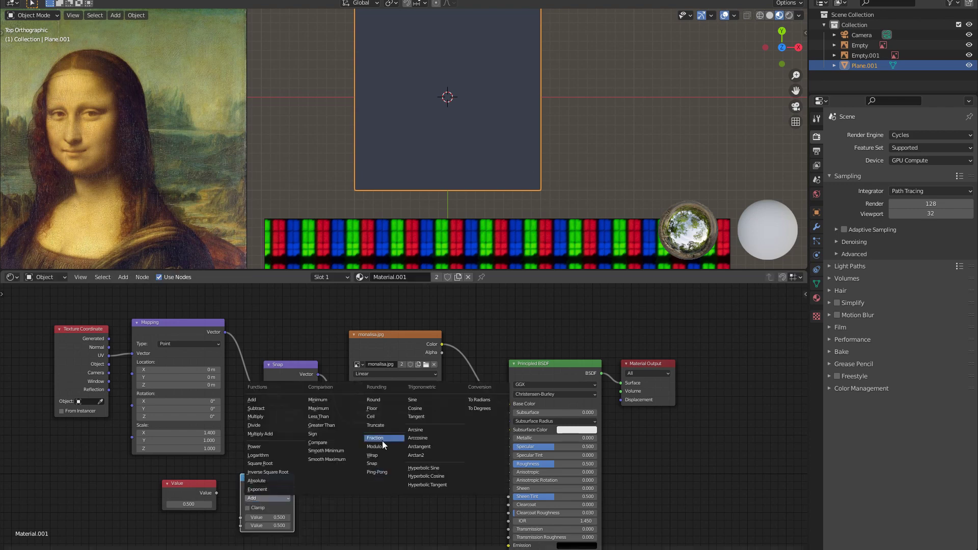
left_click(378, 418)
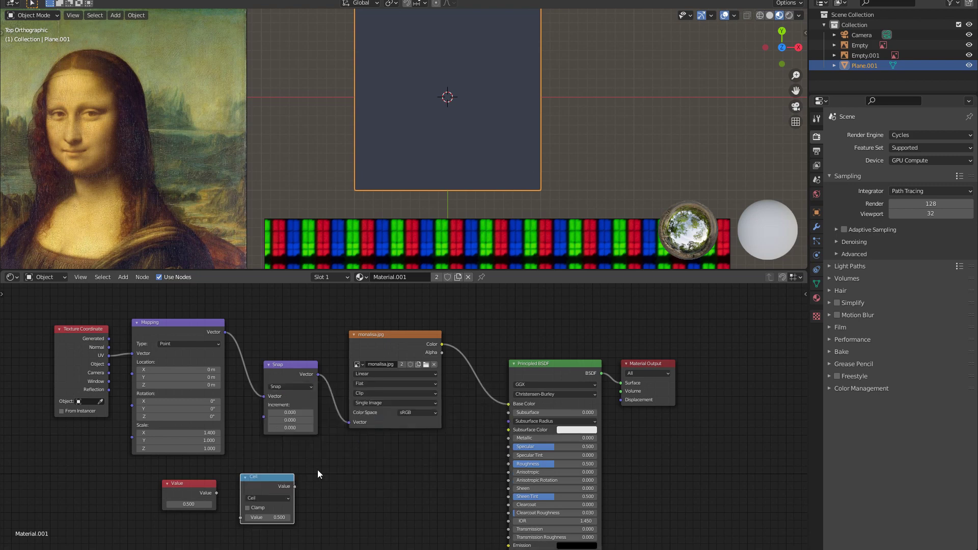
left_click(272, 497)
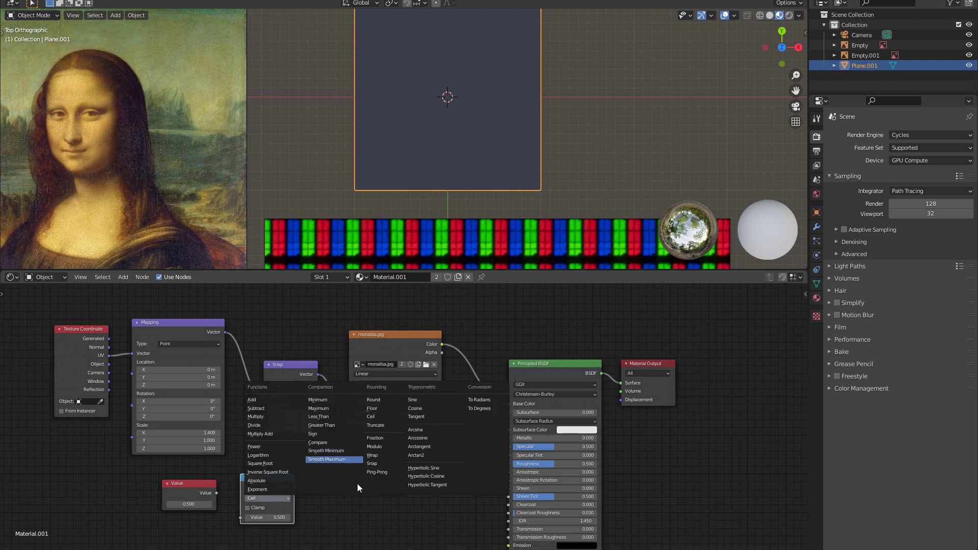
left_click(347, 527)
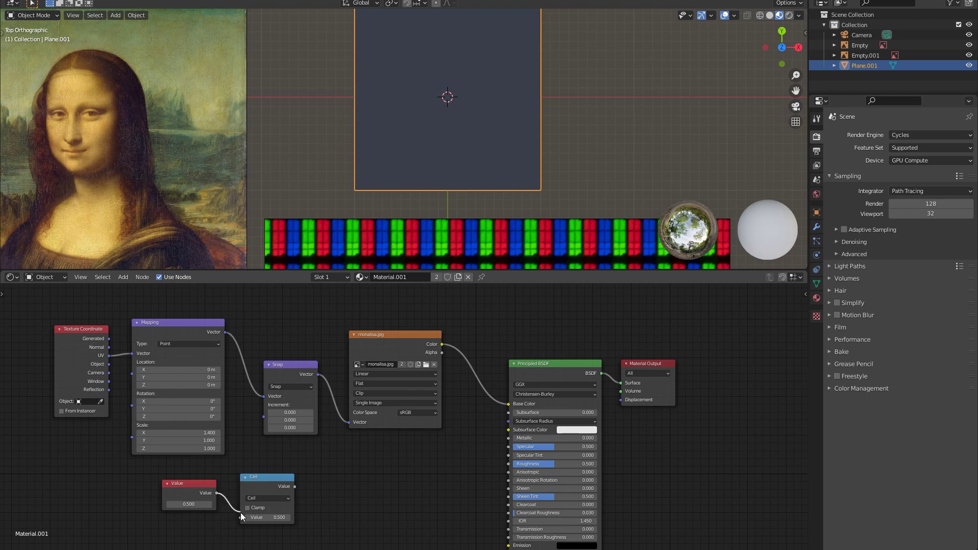
Step: Connect the Ceil output to the Snap node's Increment, set the Value node to 5.300, and shift both nodes away from Snap
left_click_drag(295, 486, 263, 417)
left_click_drag(188, 504, 139, 477)
left_click(252, 477)
left_click_drag(275, 477, 213, 469)
Step: Insert a copy of Ceil before Snap's Increment, set it to Divide, and make it divide 1.000 by the Ceil result
key("shift+d")
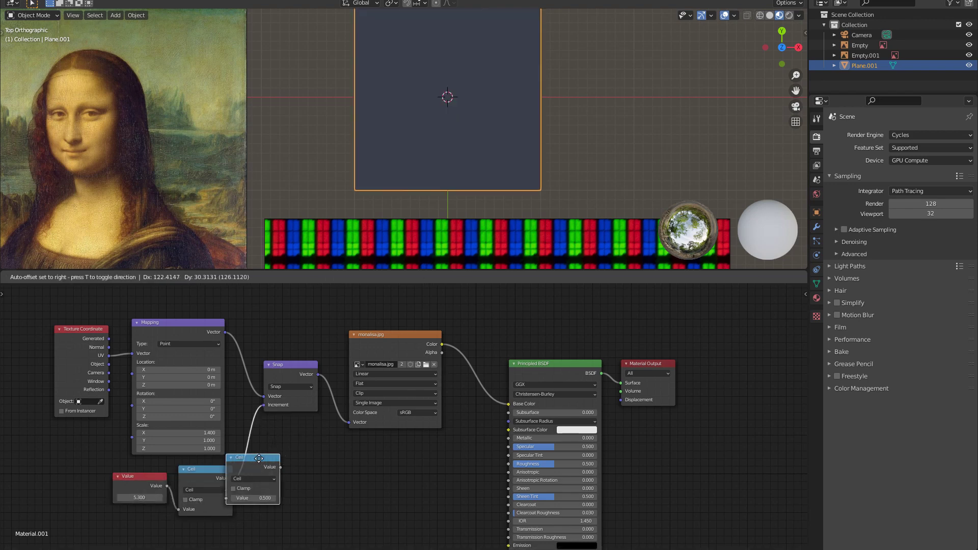
left_click(295, 451)
left_click(288, 469)
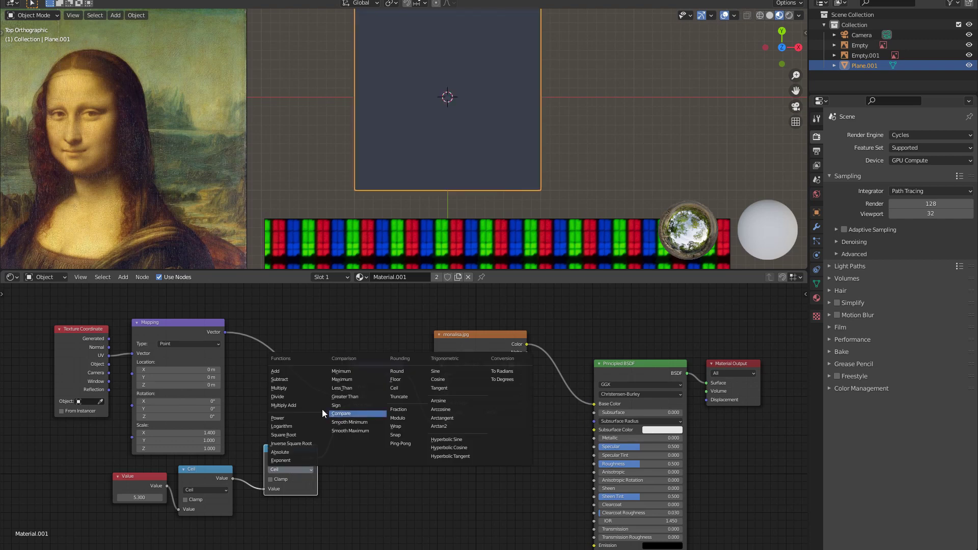
left_click(292, 397)
left_click_drag(263, 488, 262, 498)
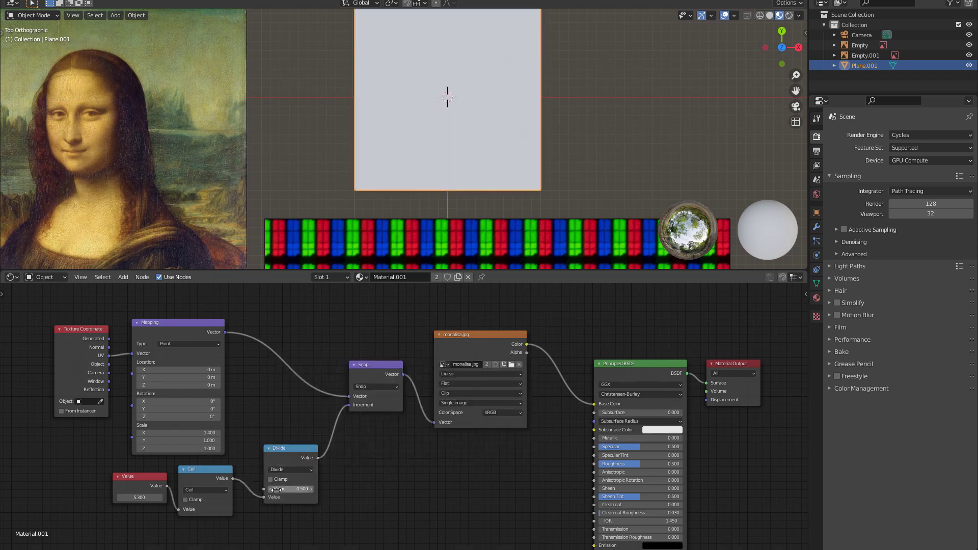
left_click(275, 488)
type("1")
key("Return")
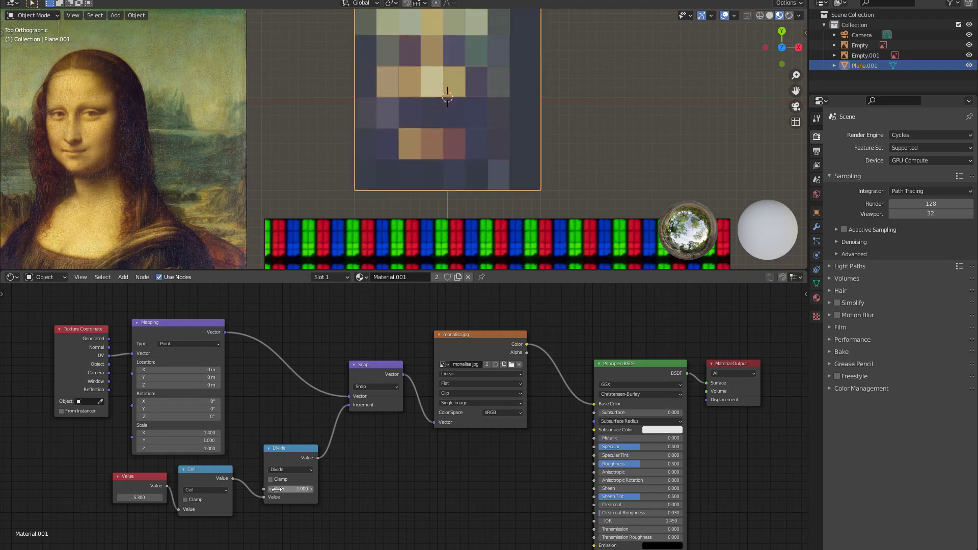
Step: Raise the Value node to 35.100 and inspect the pixelated portrait on the plane
left_click_drag(139, 498, 176, 498)
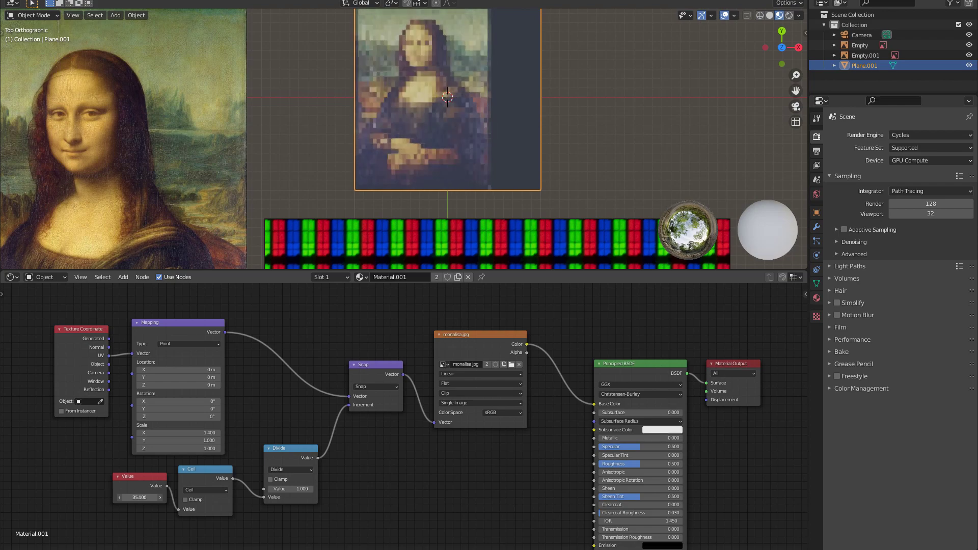
scroll(421, 147, "up", 4)
scroll(420, 148, "down", 4)
scroll(411, 169, "up", 2)
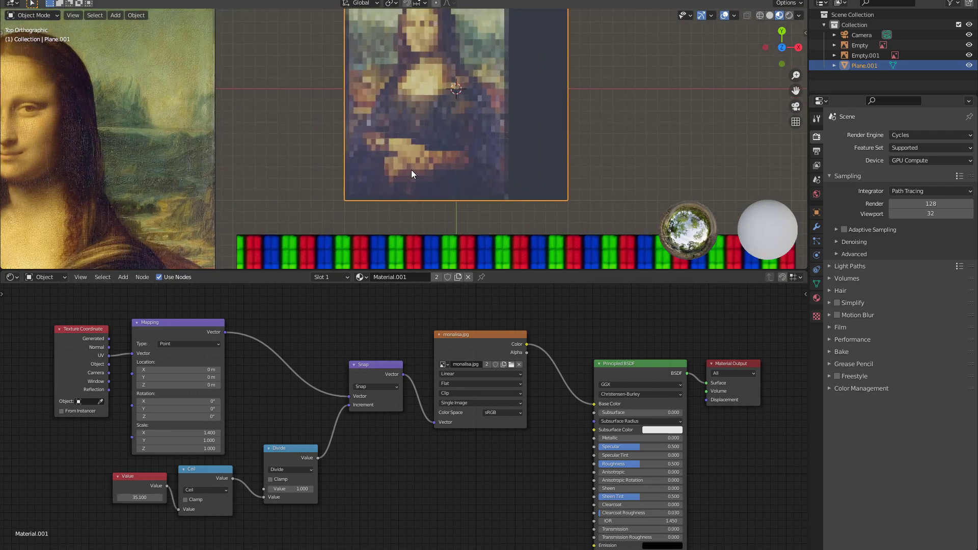
Step: Move the RGB pixel reference image up so it overlaps the plane's lower edge, and reselect the plane
left_click(394, 228)
key("g")
left_click(384, 160)
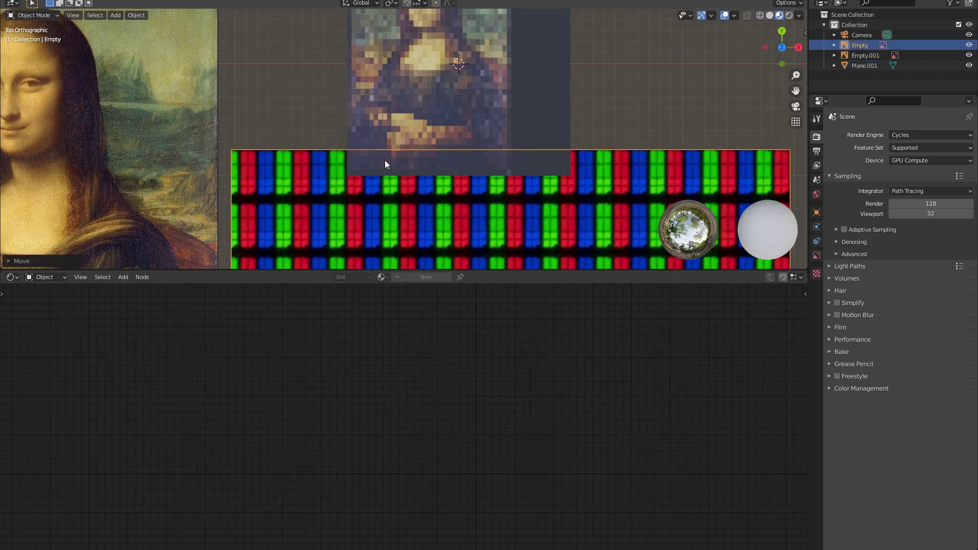
scroll(381, 138, "up", 6)
middle_click_drag(350, 128, 468, 114, "shift")
scroll(469, 117, "down", 2)
left_click(468, 117)
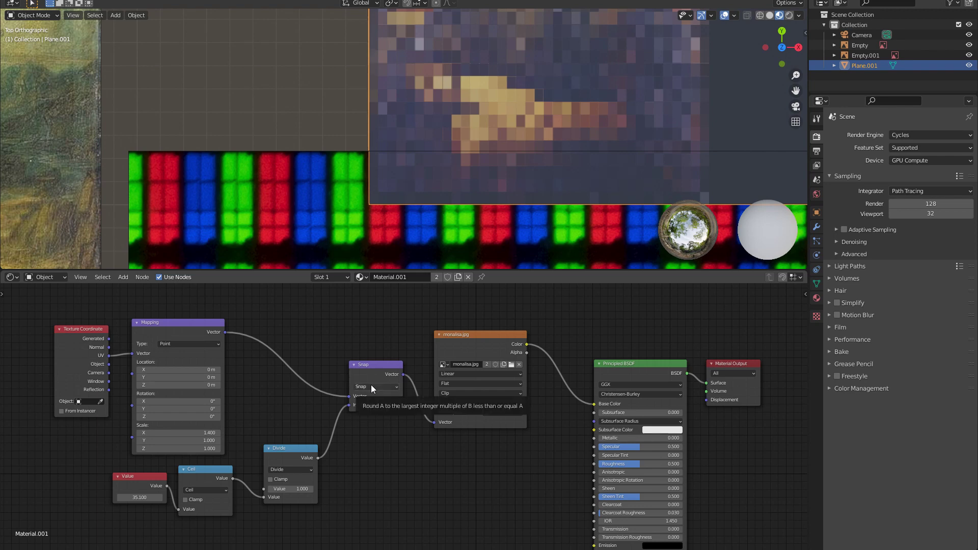
Step: Rewire the nodes so the UV coordinates pass through Snap before Mapping, and Mapping feeds the monalisa.jpg texture
left_click_drag(142, 342, 348, 396)
left_click_drag(403, 375, 218, 330)
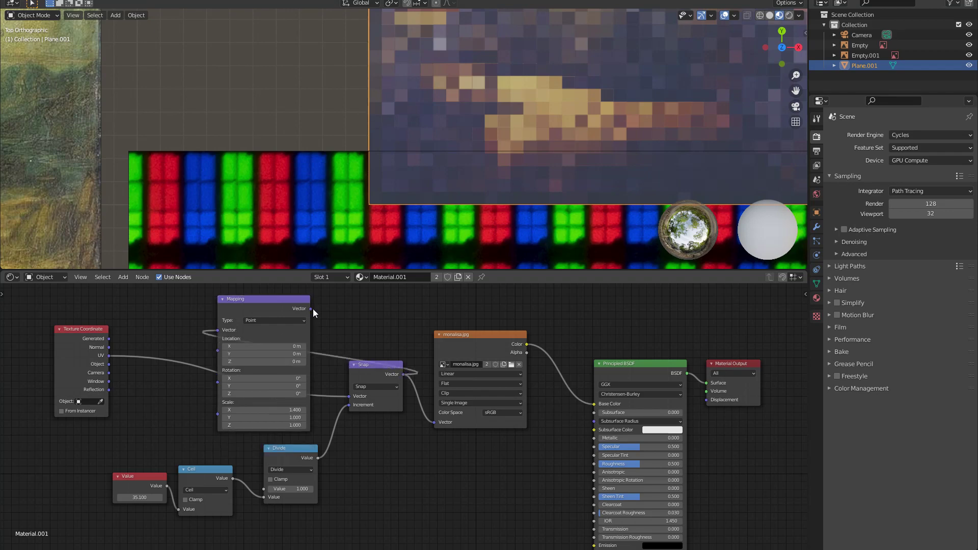
left_click_drag(310, 309, 434, 422)
scroll(453, 178, "down", 5)
scroll(454, 179, "up", 1)
Step: Arrange the Snap, Divide, Ceil and Mapping nodes in chain order and set the Value node to 12.300
left_click_drag(374, 365, 168, 372)
left_click_drag(148, 515, 93, 447)
left_click_drag(279, 300, 335, 311)
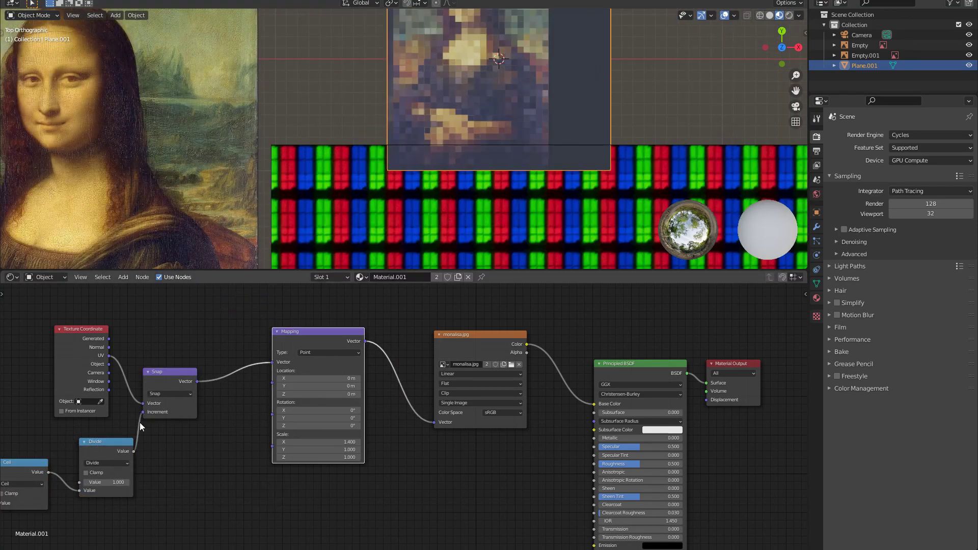
key("Home")
left_click_drag(127, 455, 149, 441)
left_click_drag(65, 480, 20, 480)
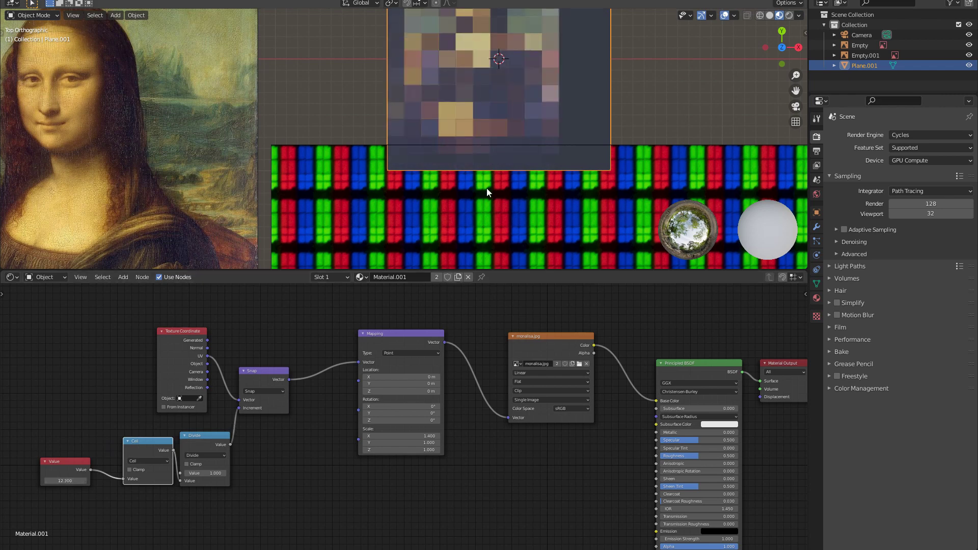
scroll(469, 140, "up", 5)
Step: Place a copy of the Snap node below the original, set it to Fraction, and feed it the UV coordinates
left_click_drag(387, 333, 400, 334)
left_click_drag(251, 375, 282, 380)
key("shift+d")
left_click(285, 450)
left_click(289, 465)
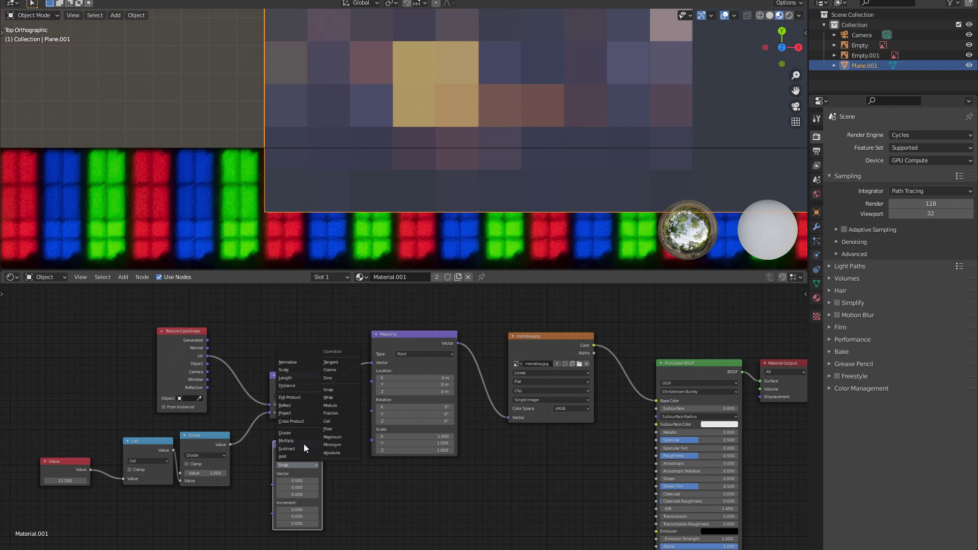
left_click(344, 413)
left_click_drag(303, 445, 299, 438)
left_click_drag(207, 356, 267, 478)
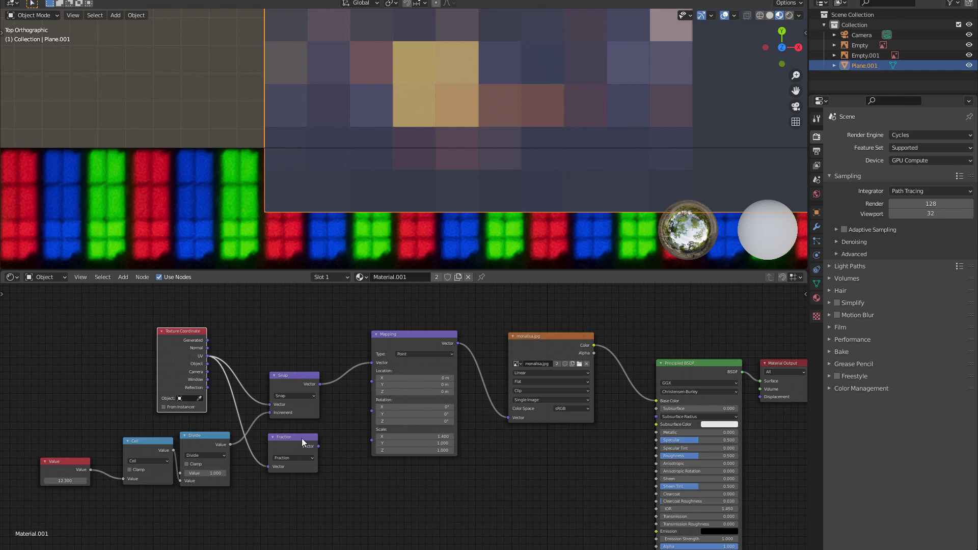
Step: Insert a copy of the Fraction node ahead of it in the UV chain and set the copy's operation to Divide
left_click_drag(304, 437, 302, 443)
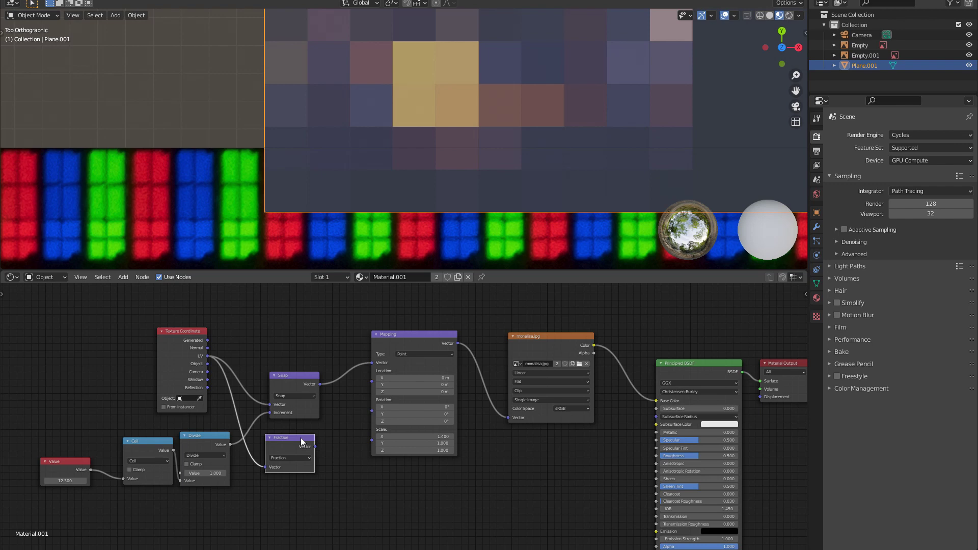
left_click_drag(303, 442, 335, 473)
key("shift+d")
left_click(264, 439)
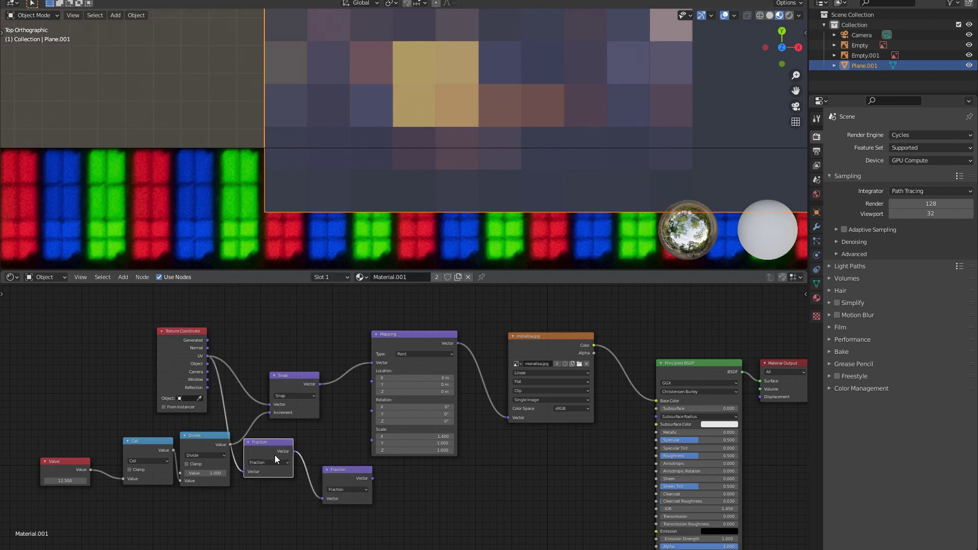
left_click(273, 463)
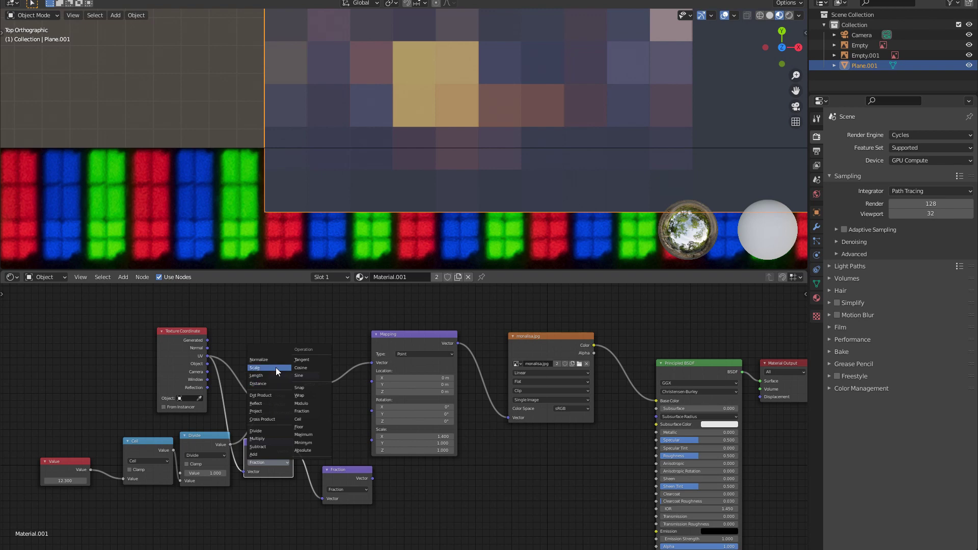
left_click(275, 432)
left_click_drag(273, 453, 277, 442)
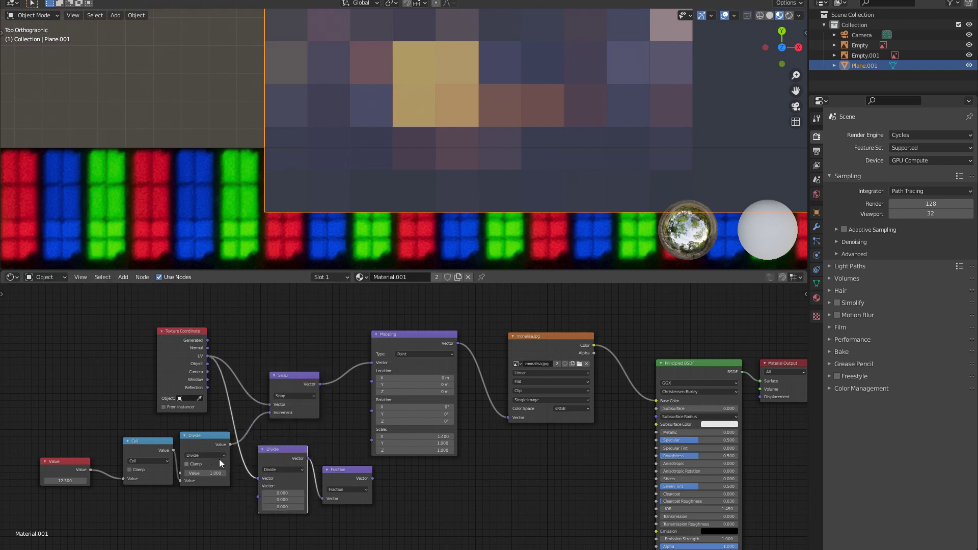
Step: Use the math Divide result as the vector Divide node's divisor and preview the Fraction output on the plane
left_click_drag(230, 444, 258, 497)
left_click(344, 470, "ctrl+shift")
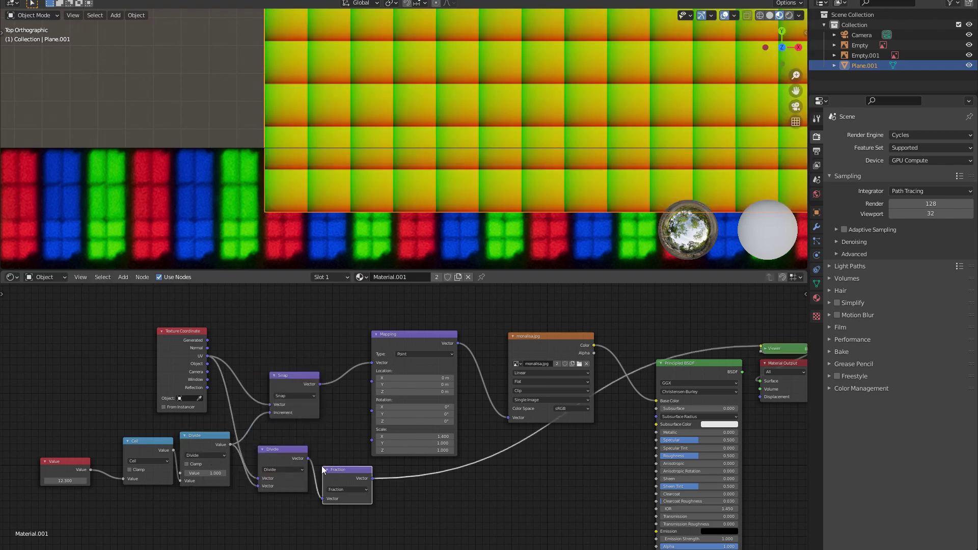
left_click_drag(349, 470, 347, 482)
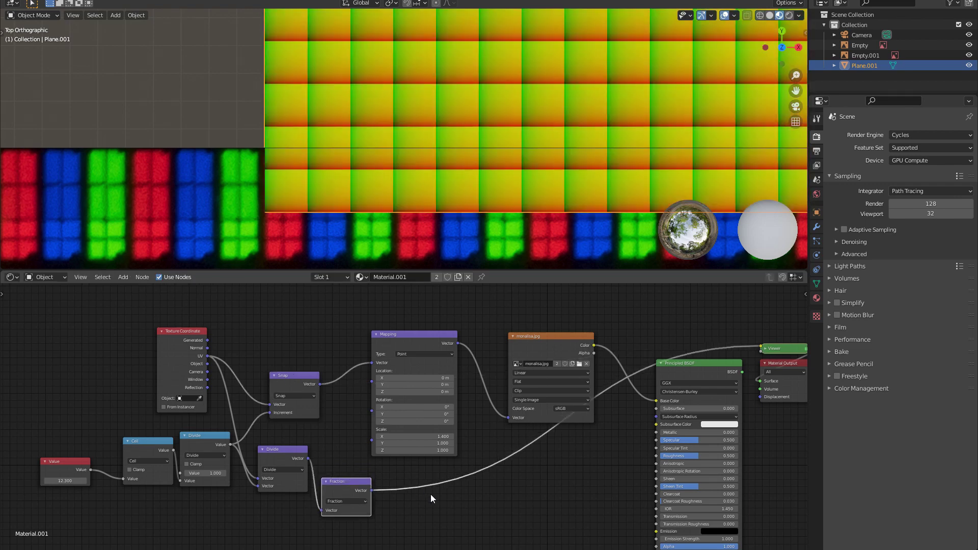
Step: Insert a Separate XYZ node between Fraction and the Viewer, sending its X output to the preview
left_click(431, 495)
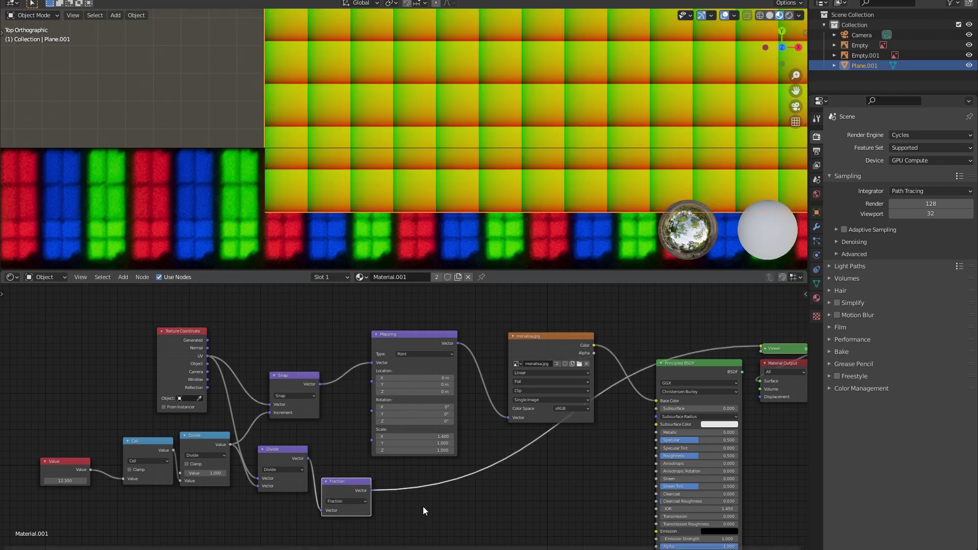
key("q")
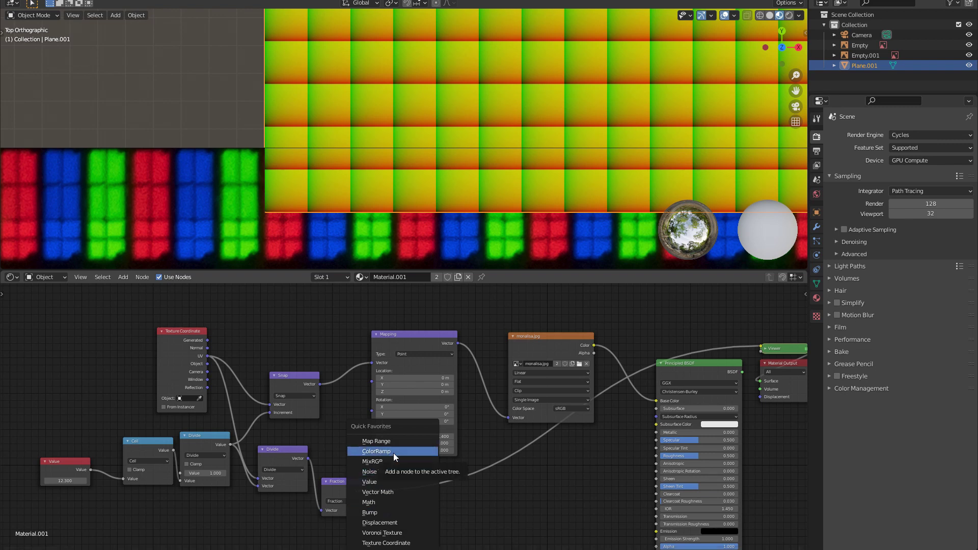
key("q")
key("shift+a")
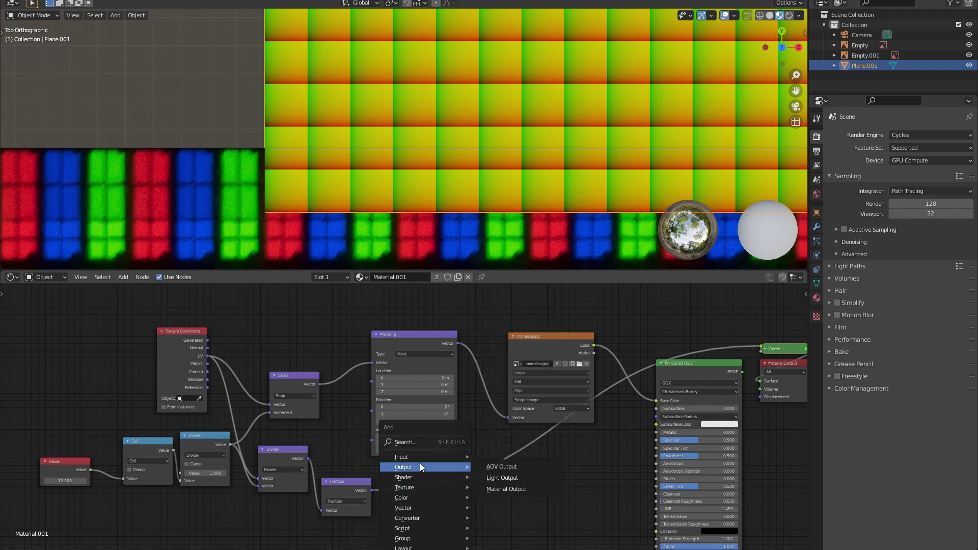
mouse_move(408, 518)
left_click(512, 475)
left_click(463, 487)
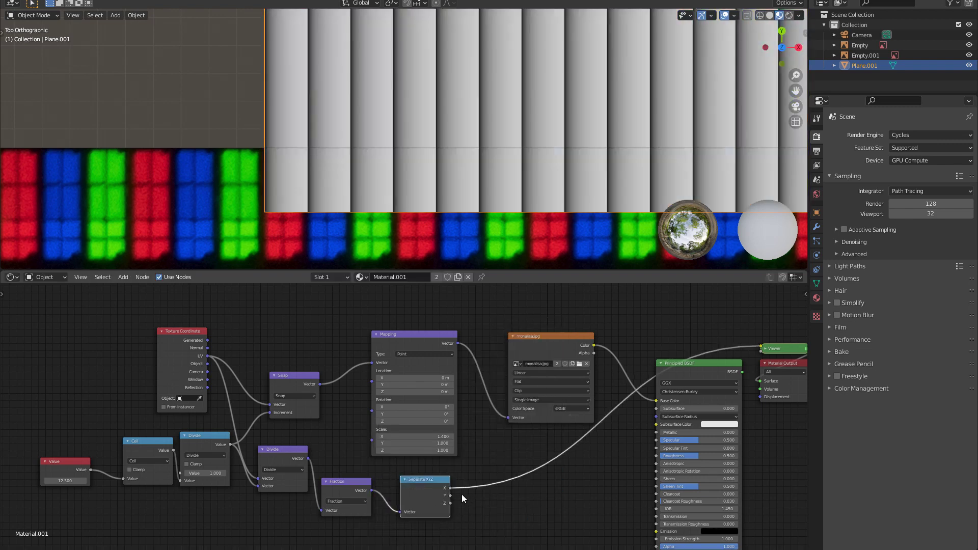
key("shift+a")
mouse_move(471, 432)
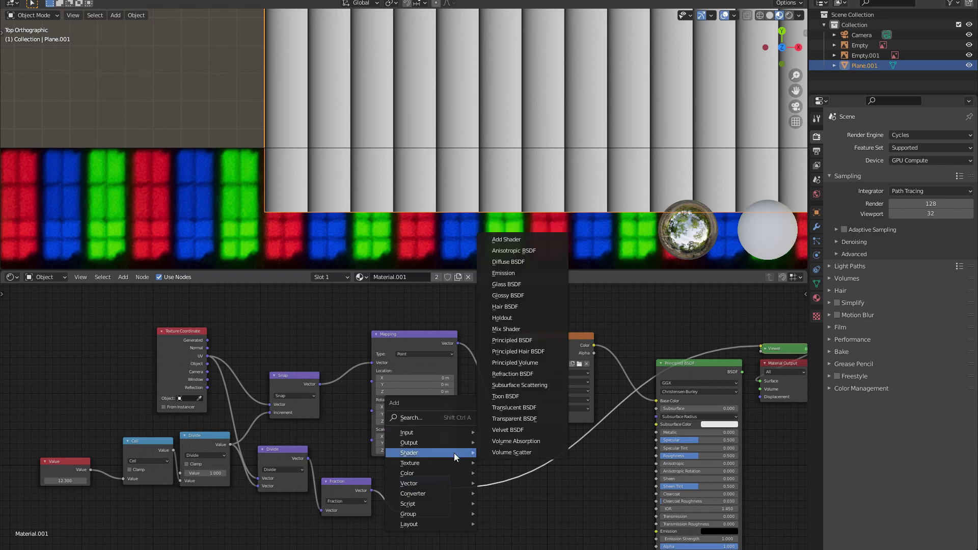
mouse_move(454, 453)
left_click(301, 375)
key("shift+d")
right_click(499, 462)
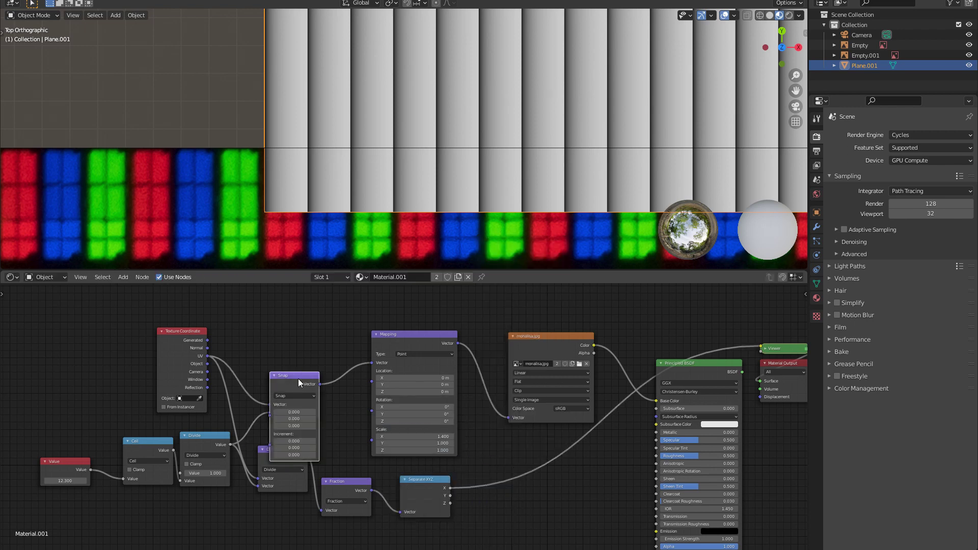
left_click_drag(299, 378, 581, 486)
key("x")
Step: Insert a copy of the math Divide node after Separate XYZ's X output as a Compare node with value 0.33333
left_click(200, 437)
key("shift+d")
left_click(497, 469)
left_click(501, 488)
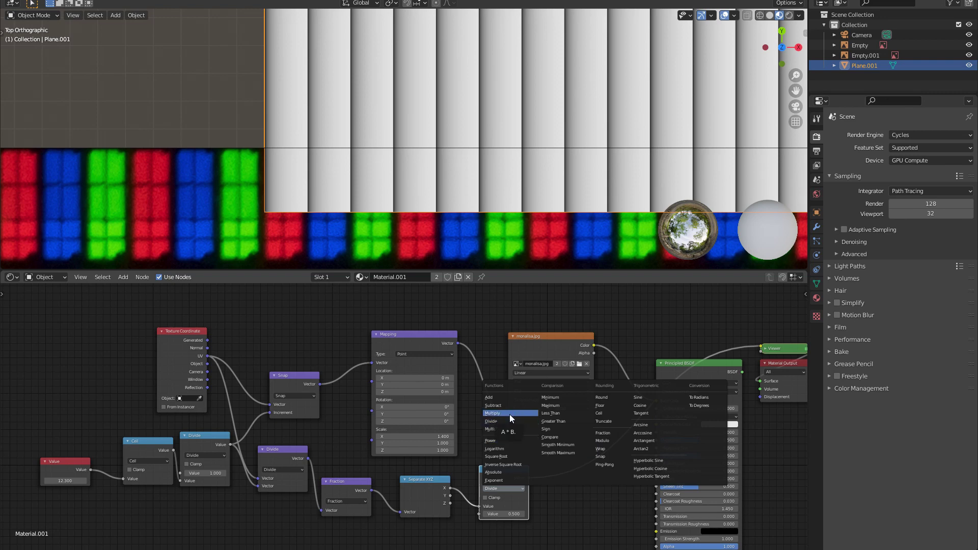
left_click(551, 437)
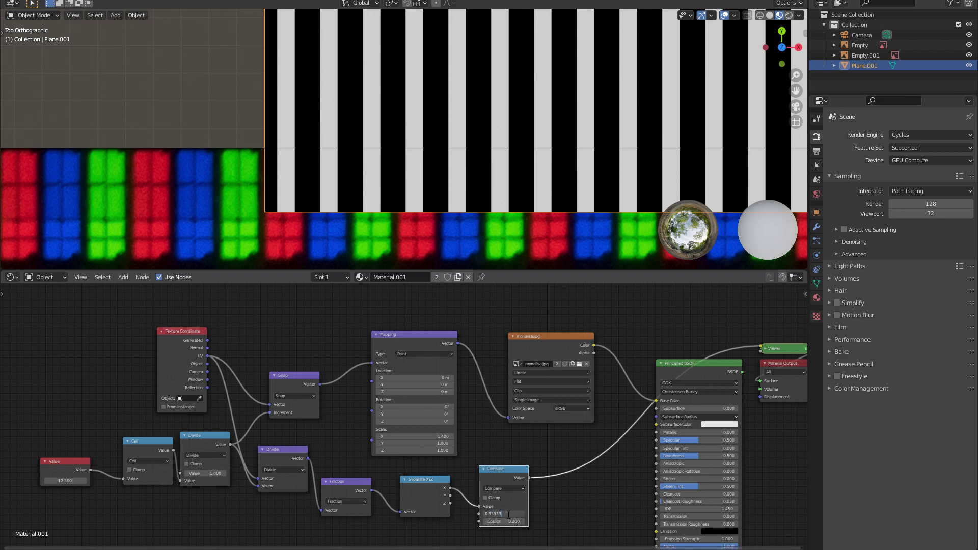
key("Return")
Step: Try narrowing the stripes with a Compare epsilon of 0.110, checking the Principled BSDF output before returning to the Compare preview
left_click(504, 538)
left_click_drag(503, 522, 512, 521)
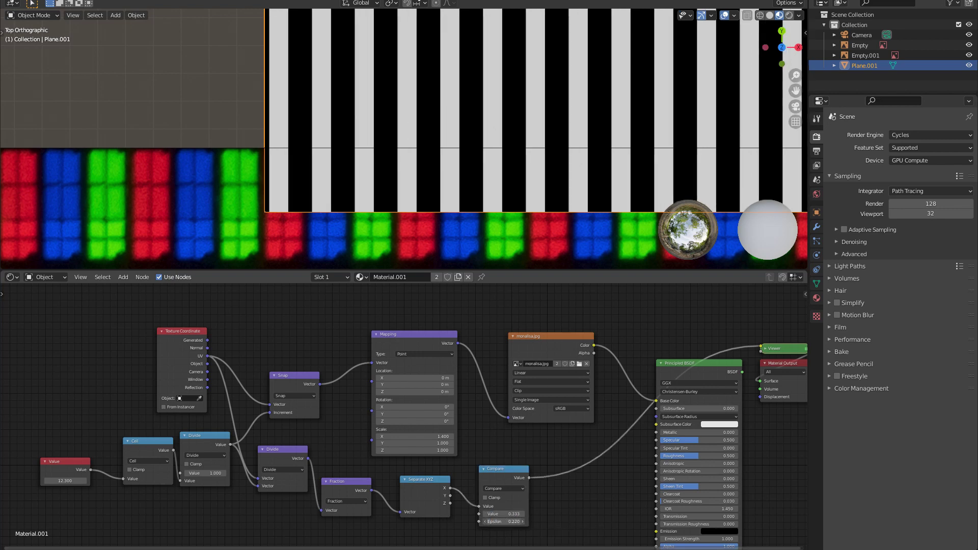
scroll(503, 521, "down", 8, "ctrl")
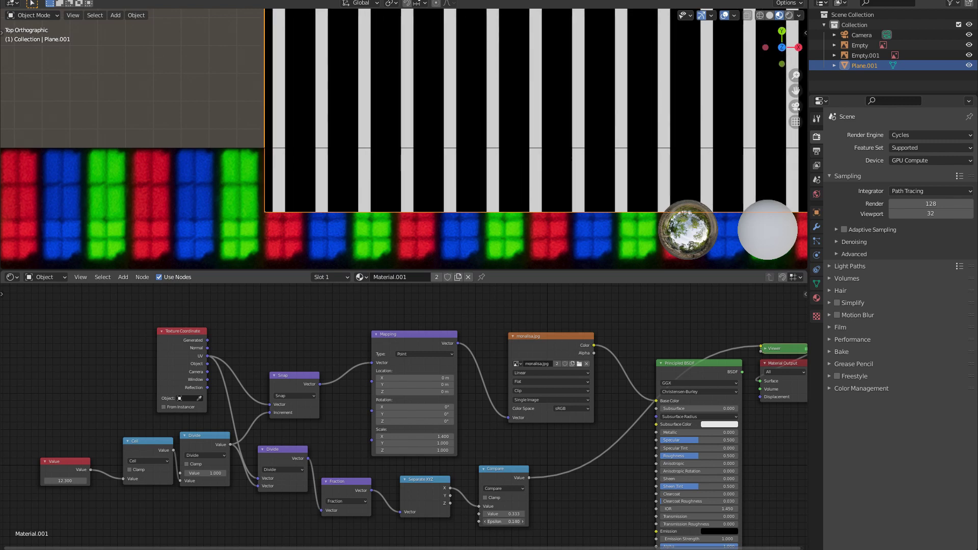
scroll(503, 521, "down", 3, "ctrl")
left_click(686, 365, "ctrl+shift")
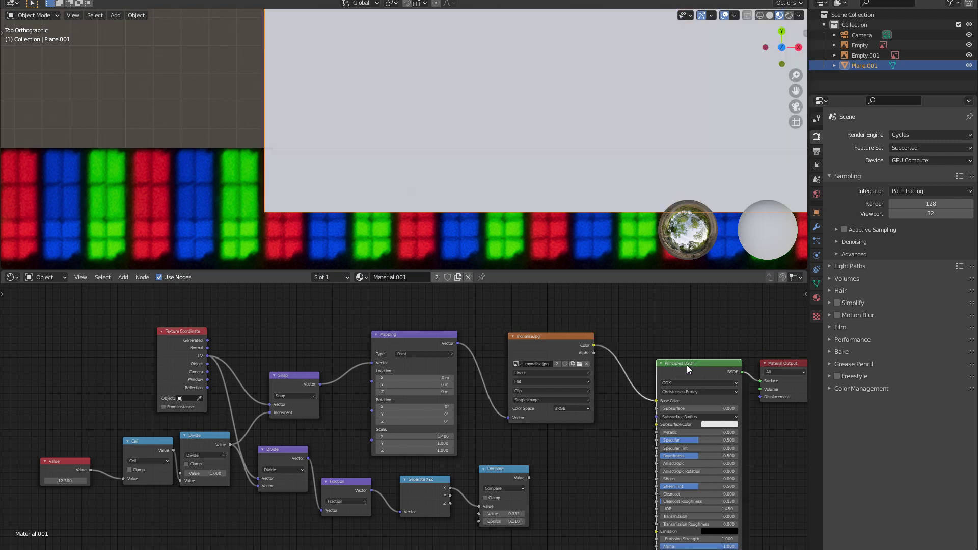
left_click(506, 469, "ctrl+shift")
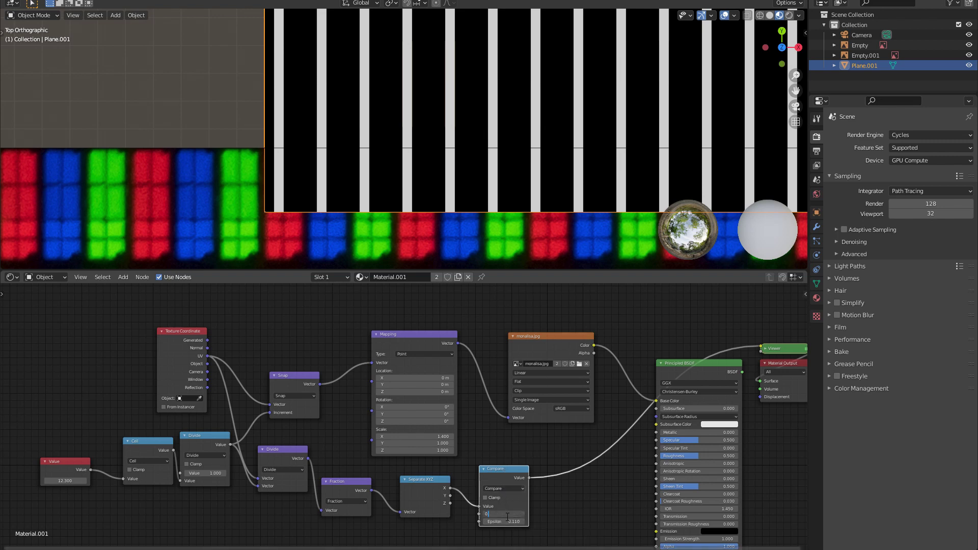
Step: Set the Compare node's comparison value to 0.25 and its epsilon to 0.180
type("25")
key("Return")
left_click_drag(508, 521, 530, 521)
scroll(538, 519, "down", 1)
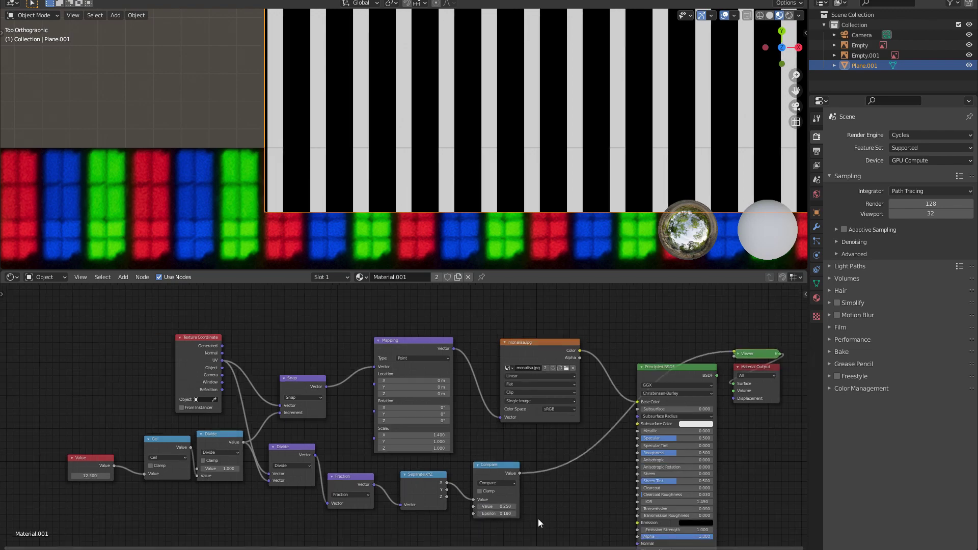
Step: Duplicate the Compare node twice below the original, feed both copies from X, and set their values to 0.5 and 0.75
middle_click_drag(538, 518, 546, 434)
key("shift+d")
left_click(497, 446)
key("shift+d")
left_click(496, 508)
middle_click_drag(576, 491, 583, 437)
left_click_drag(463, 340, 488, 428)
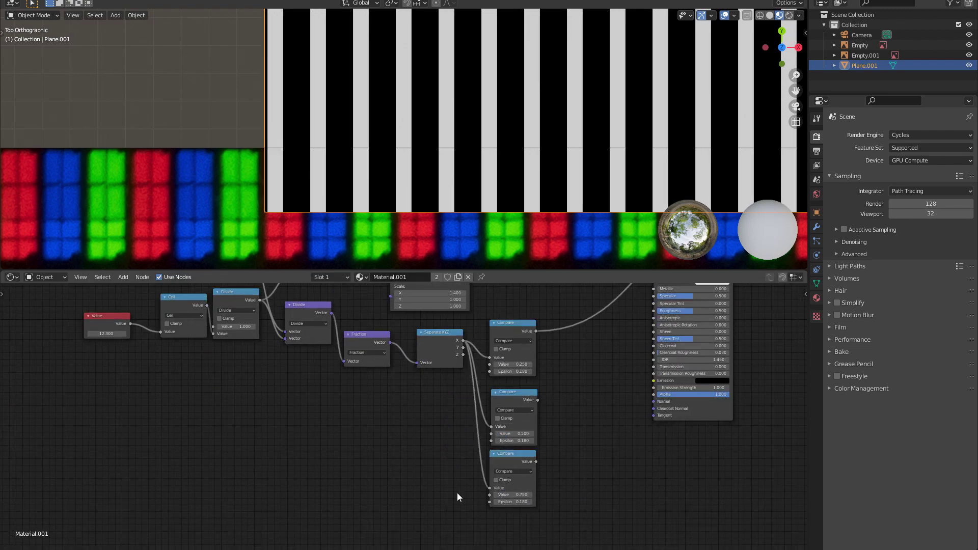
Step: Add a copy of the Value node and connect it to the epsilon input of all three Compare nodes
left_click(120, 316)
key("shift+d")
left_click_drag(432, 516, 490, 371)
middle_click_drag(559, 331, 509, 376)
Step: Add a Combine RGB node beside the first Compare node
key("shift+a")
left_click(523, 407)
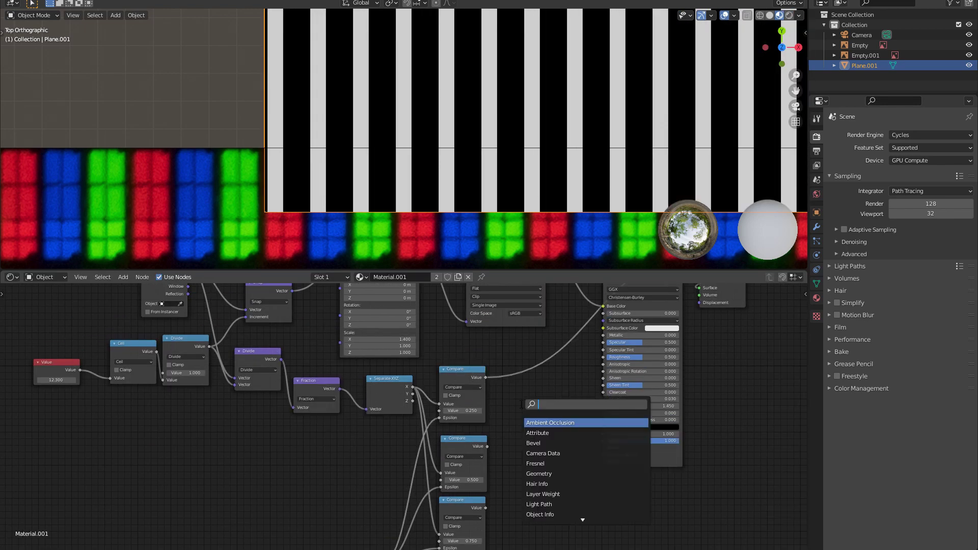
key("Escape")
key("shift+a")
key("s")
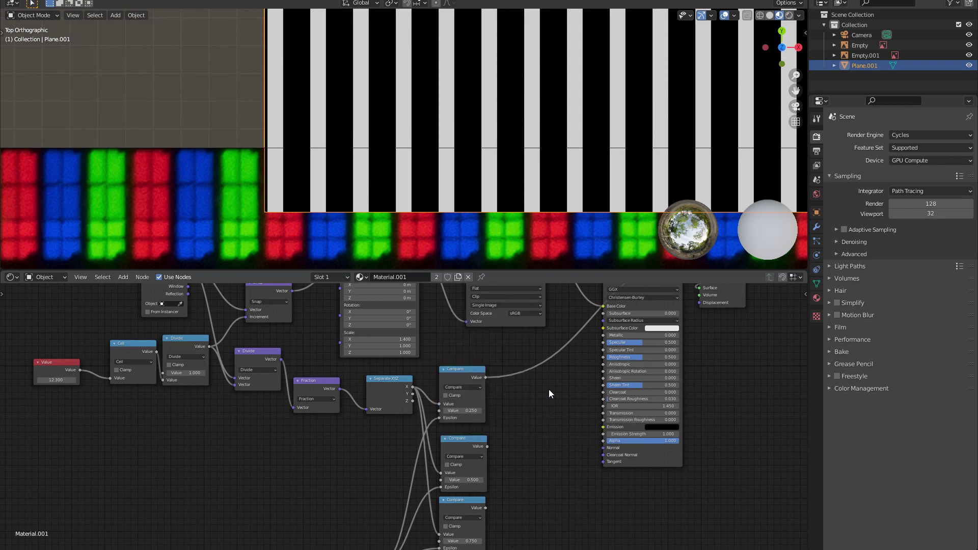
key("shift+a")
mouse_move(523, 427)
left_click(578, 321)
left_click(520, 391)
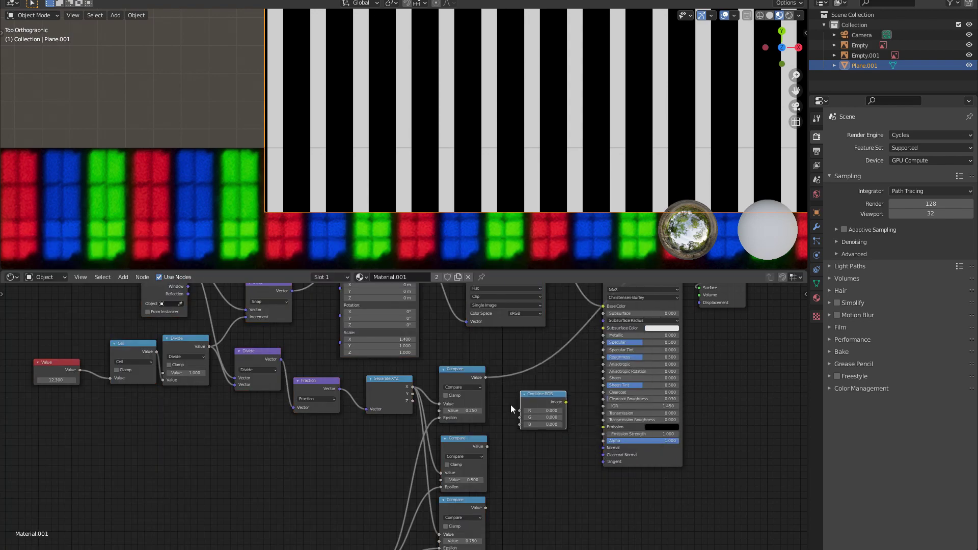
Step: Duplicate the Combine RGB node twice, feed the three Compare results into R, G and B respectively, and preview the blue stripes
key("shift+d")
left_click(532, 446)
left_click_drag(554, 451, 603, 306)
left_click_drag(553, 507, 603, 306)
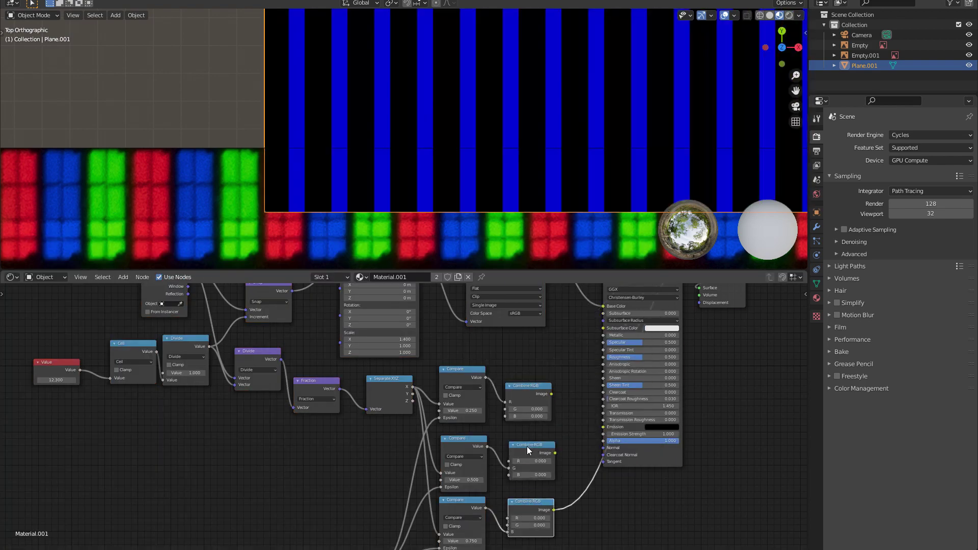
Step: Make room before the Principled BSDF and add a MixRGB node set to Add, combining the red and green Combine RGB outputs
scroll(423, 405, "down", 2)
left_click_drag(551, 394, 665, 311)
left_click_drag(498, 301, 636, 337)
middle_click_drag(581, 382, 529, 380)
key("shift+a")
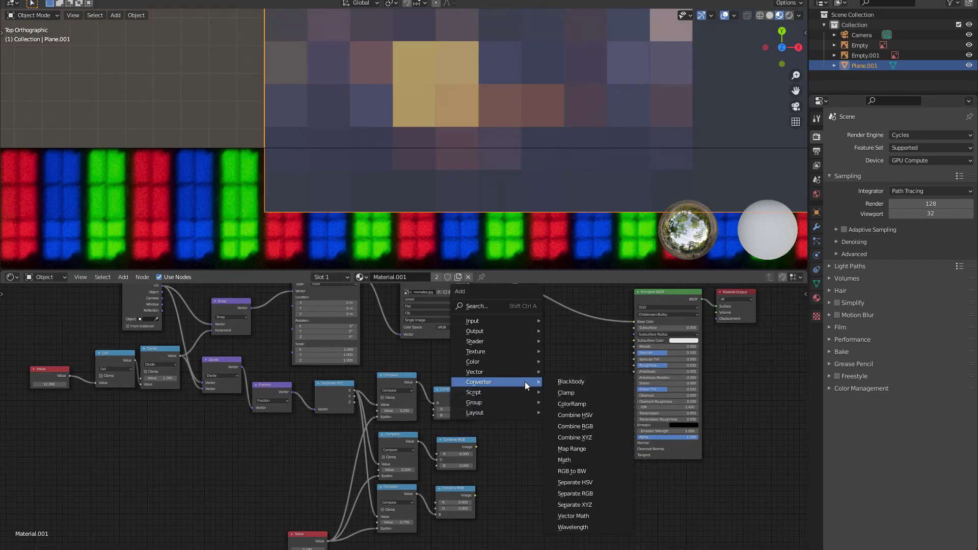
mouse_move(525, 360)
left_click(568, 416)
left_click(525, 371)
left_click(536, 389)
left_click(533, 444)
left_click_drag(473, 396, 525, 408)
left_click_drag(476, 447, 524, 414)
Step: Duplicate the color Add node to include the blue output, with both Fac values at 1.000, and preview the combined stripes
key("shift+d")
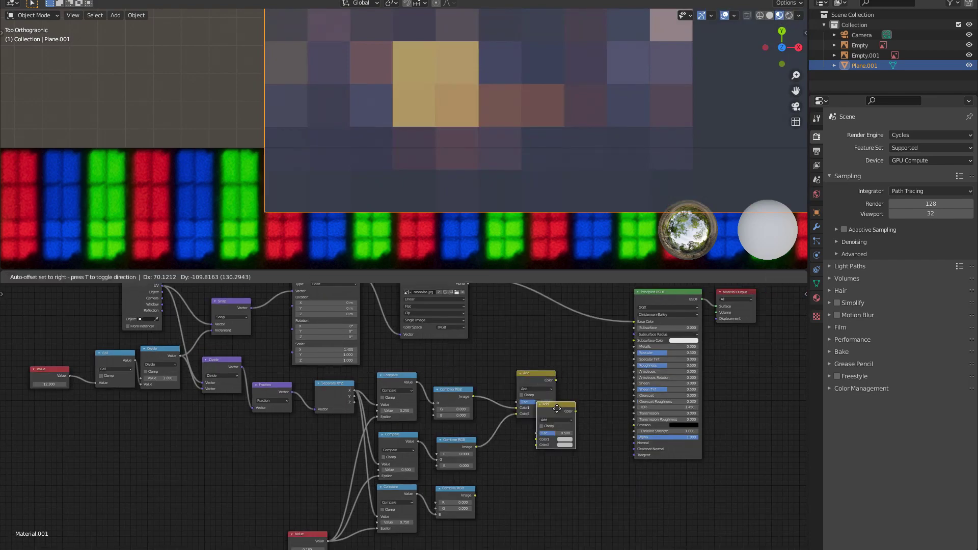
left_click(573, 436)
left_click_drag(556, 380, 569, 431)
left_click_drag(475, 495, 570, 436)
left_click(587, 407, "ctrl+shift")
Step: Set the shared epsilon Value to 0.130, the first Compare value to 0.2 and the third to 0.8
middle_click_drag(512, 412, 520, 378)
mouse_move(315, 515)
left_mouse_down()
mouse_move(301, 515)
mouse_move(306, 531)
left_mouse_up()
scroll(403, 417, "up", 2)
left_click(402, 370)
type(".2")
left_click(401, 500)
type(".8")
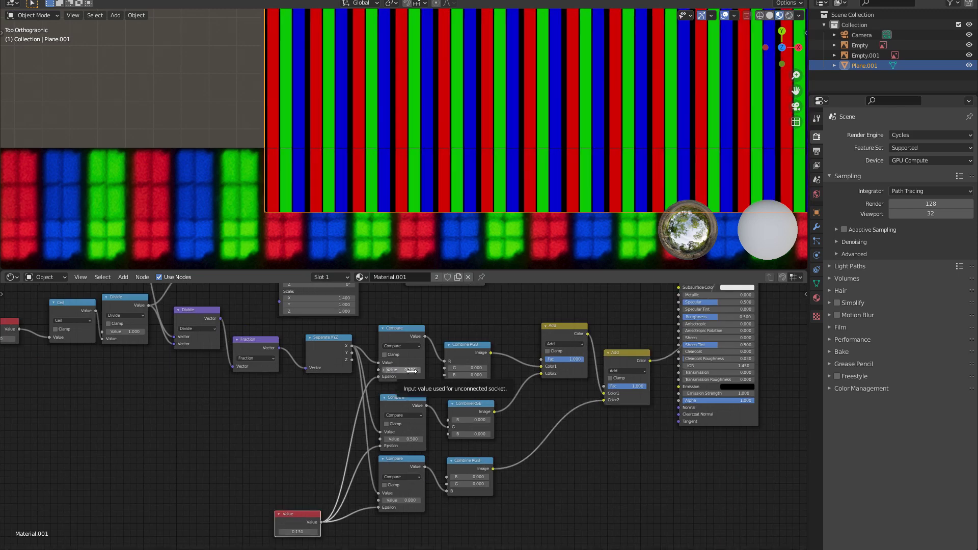
Step: Set the first Compare value to 0.167 and the third to 0.833, and readjust the shared epsilon Value
left_click(402, 370)
type(".167")
left_click(402, 500)
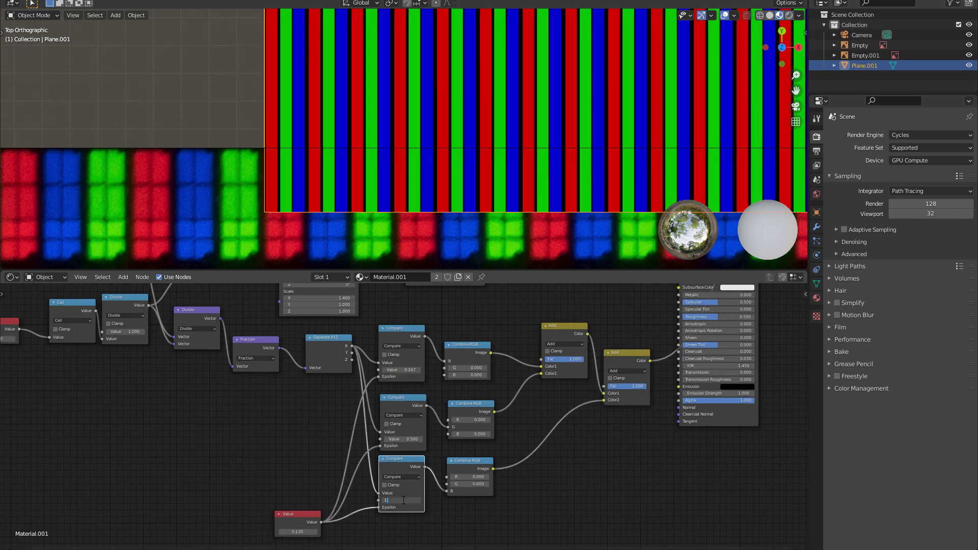
type(".833")
left_click_drag(298, 532, 303, 531)
left_click(302, 532)
key("Return")
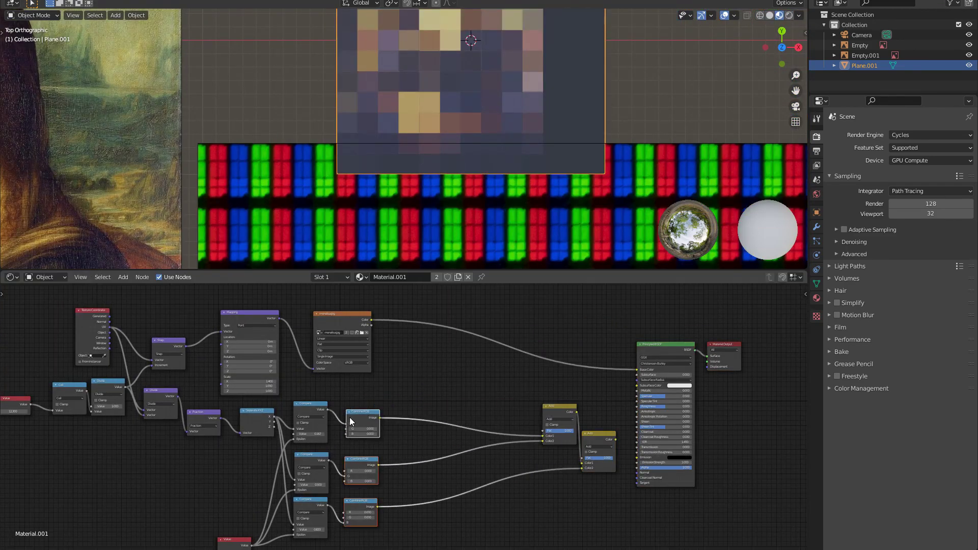
Step: Insert a copy of the first Compare node before the red Combine RGB node and set its operation to Multiply
left_click(465, 401)
scroll(465, 400, "up", 2)
key("shift+d")
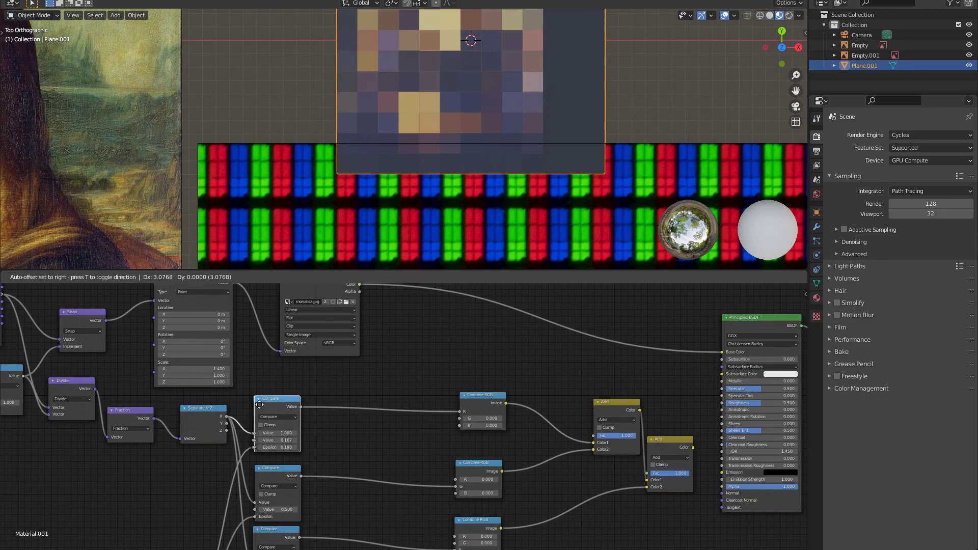
left_click(368, 395)
left_click(386, 406)
left_click(383, 441)
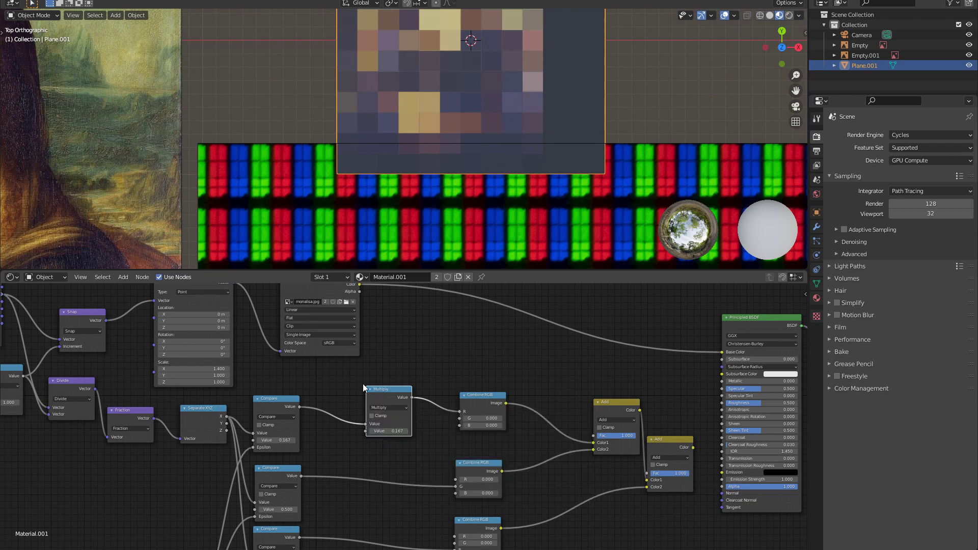
middle_click_drag(382, 346, 397, 369)
left_click(430, 356)
key("shift+a")
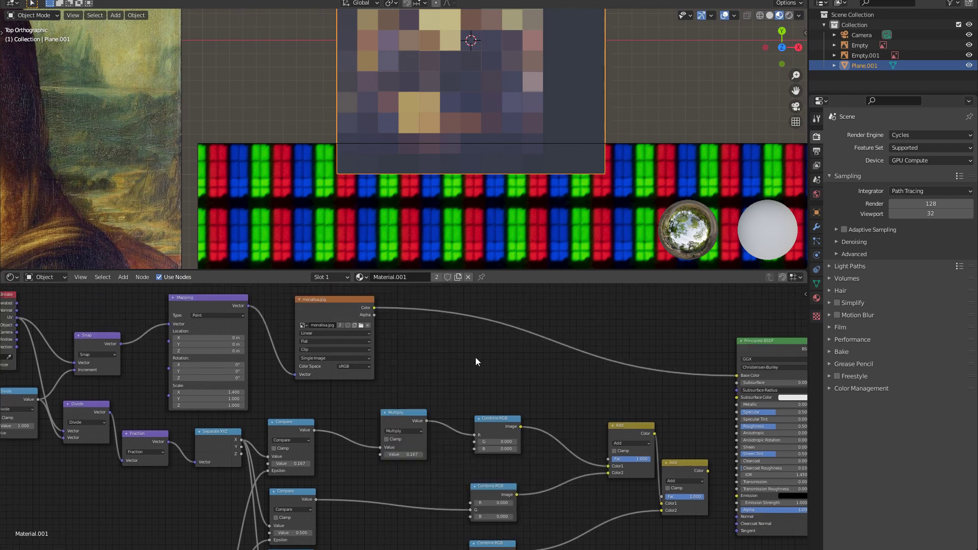
key("shift+a")
key("shift+a")
mouse_move(406, 373)
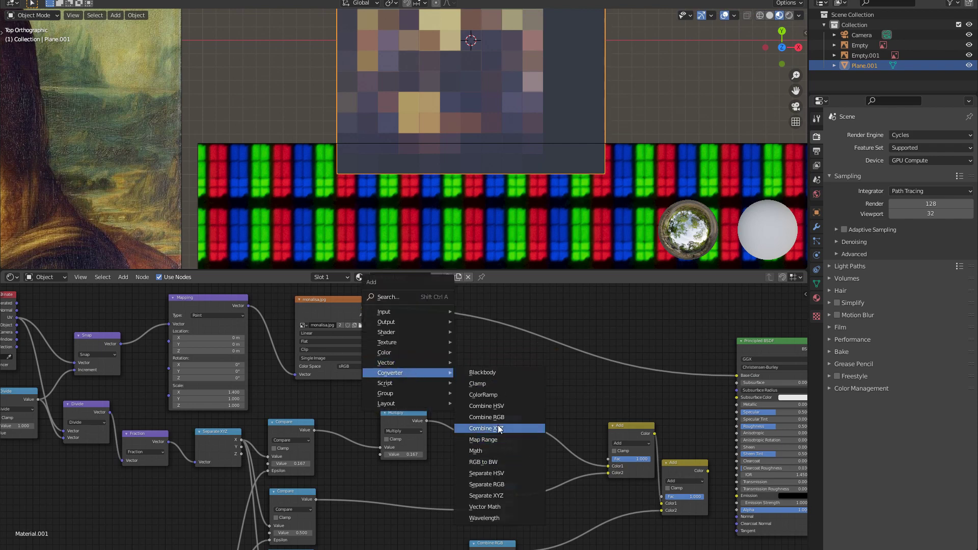
left_click(497, 417)
right_click(497, 418)
Step: Insert a Separate RGB node after the Mona Lisa image texture and feed its R output into the Multiply node
key("shift+a")
mouse_move(472, 364)
left_click(529, 474)
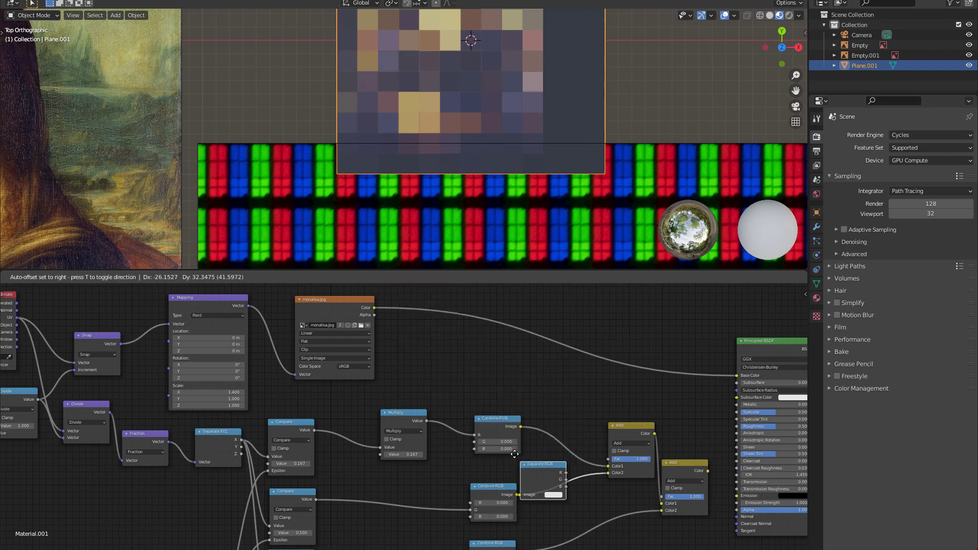
left_click(424, 335)
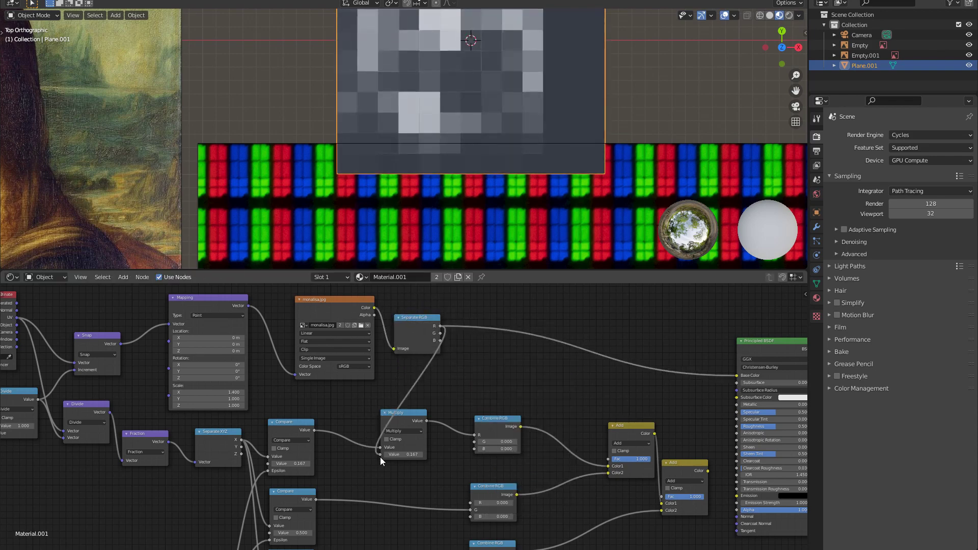
Step: Insert copies of the Multiply node between the Compare and Combine RGB nodes of the green and blue branches
middle_click_drag(447, 395, 473, 362)
left_click(439, 383)
key("shift+d")
left_click(439, 458)
key("shift+d")
left_click(439, 516)
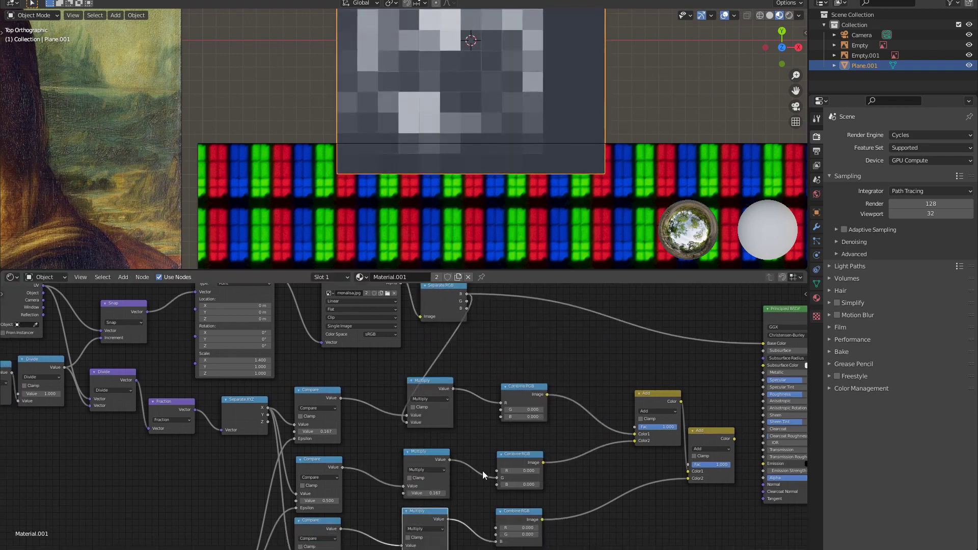
Step: Connect Separate RGB's G and B outputs to their Multiply nodes and the final Add result to the Base Color
scroll(482, 471, "down", 3)
middle_click_drag(481, 470, 468, 437)
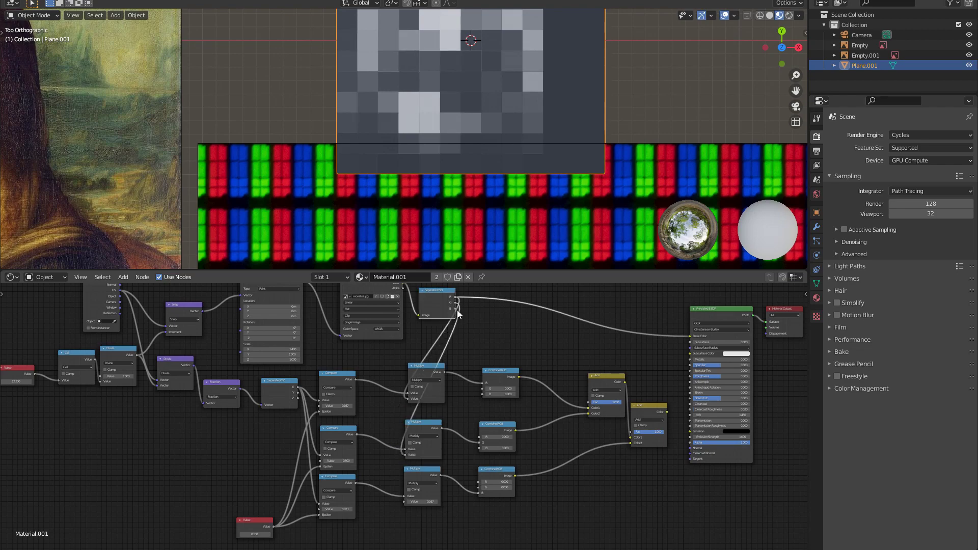
middle_click_drag(537, 352, 428, 363)
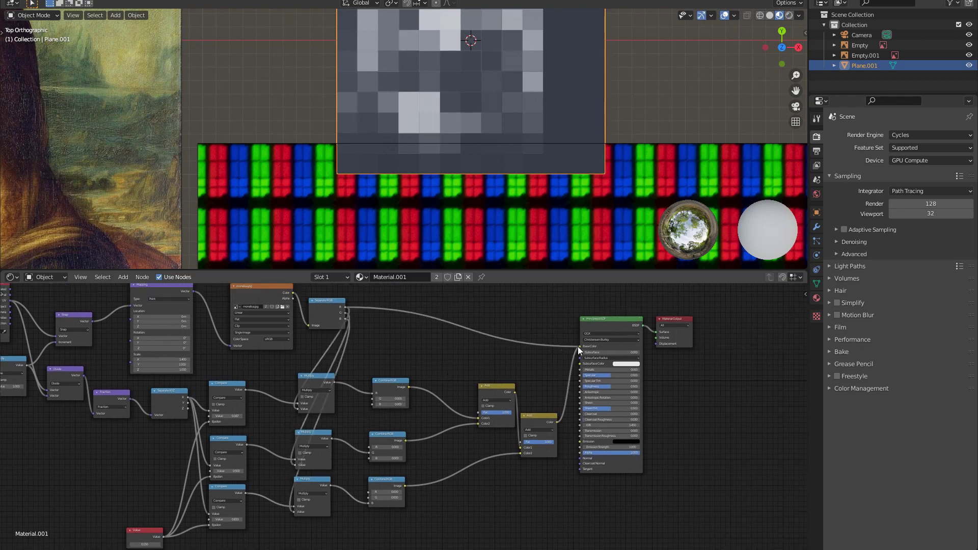
Step: Examine the image-driven RGB stripes on the plane up close and in full
scroll(393, 178, "down", 6)
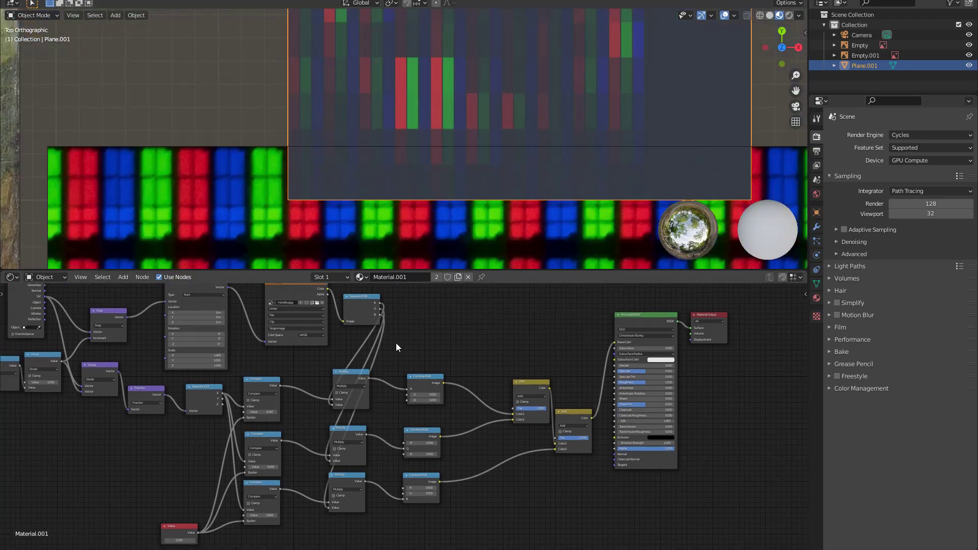
scroll(345, 362, "up", 2)
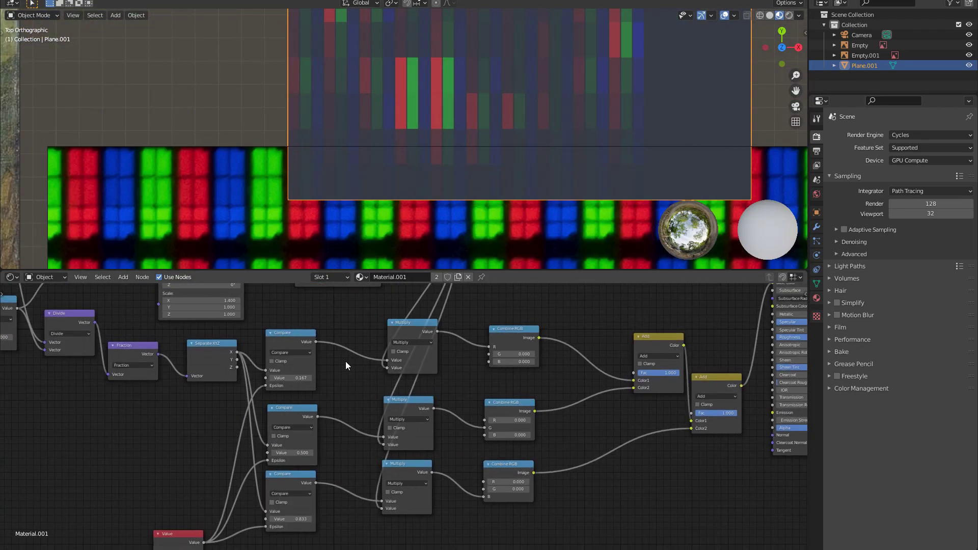
scroll(677, 114, "down", 5)
middle_click_drag(677, 114, 668, 175, "shift")
key("KP_0")
key("KP_0")
left_click(43, 277)
Step: Set the Principled BSDF's roughness to 1.000 and move the final Add result from Base Color to Emission
middle_click_drag(461, 313, 450, 337)
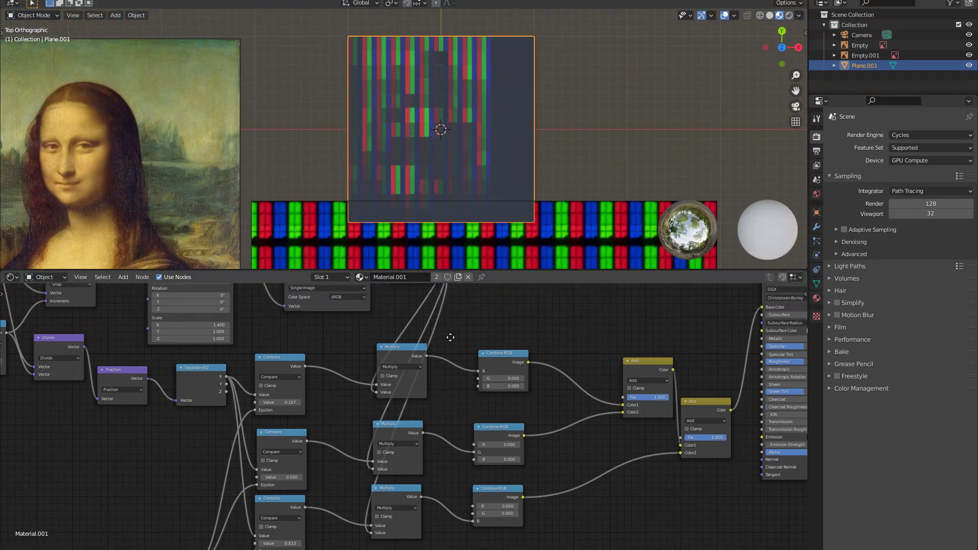
scroll(552, 300, "down", 2)
middle_click_drag(553, 301, 478, 354)
scroll(592, 403, "up", 5)
middle_click_drag(592, 402, 449, 346)
left_click_drag(571, 368, 624, 368)
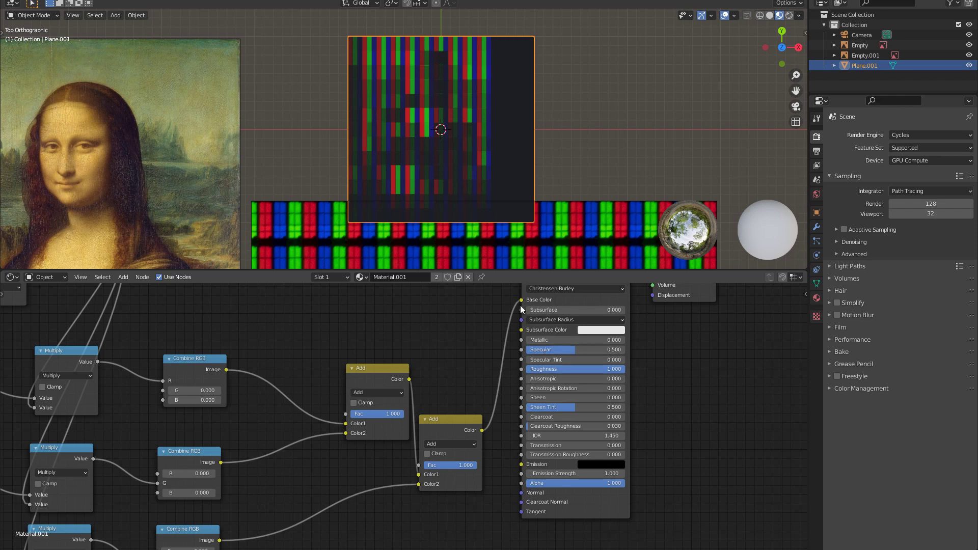
left_click_drag(521, 305, 485, 344)
mouse_move(520, 465)
left_mouse_down()
mouse_move(497, 417)
mouse_move(521, 464)
left_mouse_up()
Step: Set the Principled BSDF's base color to black and adjust its emission strength
left_click(592, 301)
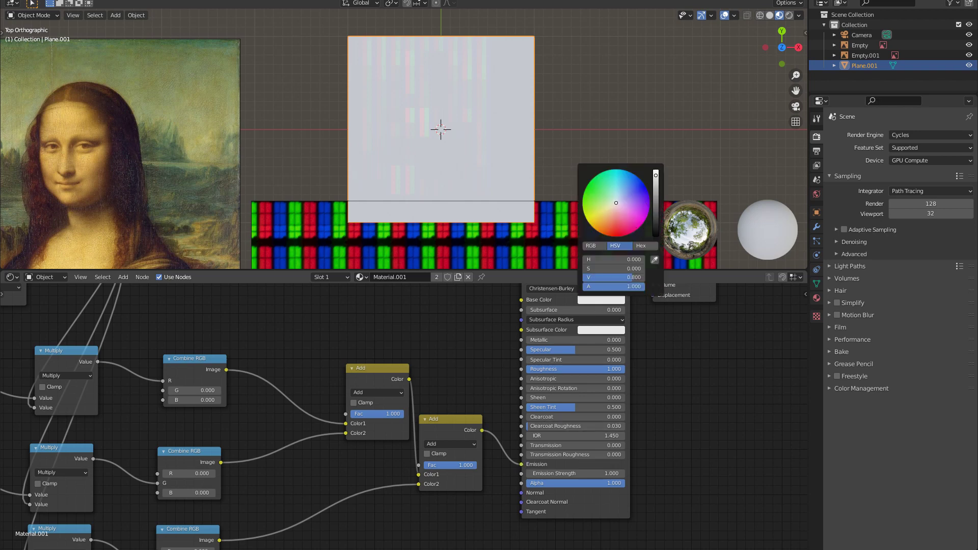
left_click_drag(655, 175, 656, 236)
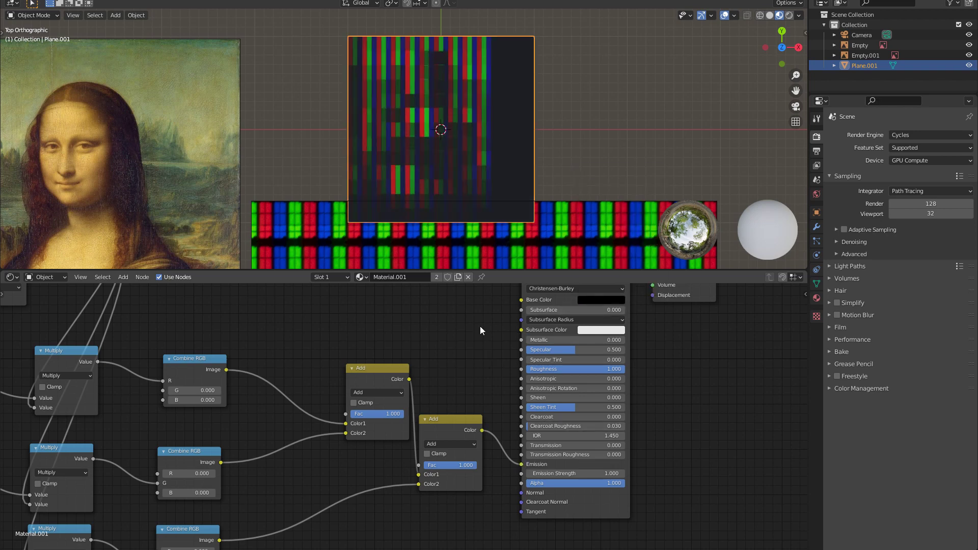
mouse_move(575, 473)
left_mouse_down()
mouse_move(626, 474)
mouse_move(580, 473)
left_mouse_up()
Step: Raise the pixel-count Value node to 77.700 and inspect the finer stripes on the plane
scroll(403, 369, "down", 2)
middle_click_drag(422, 338, 669, 332)
middle_click_drag(367, 357, 570, 350)
middle_click_drag(304, 403, 475, 422)
left_click_drag(130, 390, 306, 389)
scroll(410, 140, "up", 10)
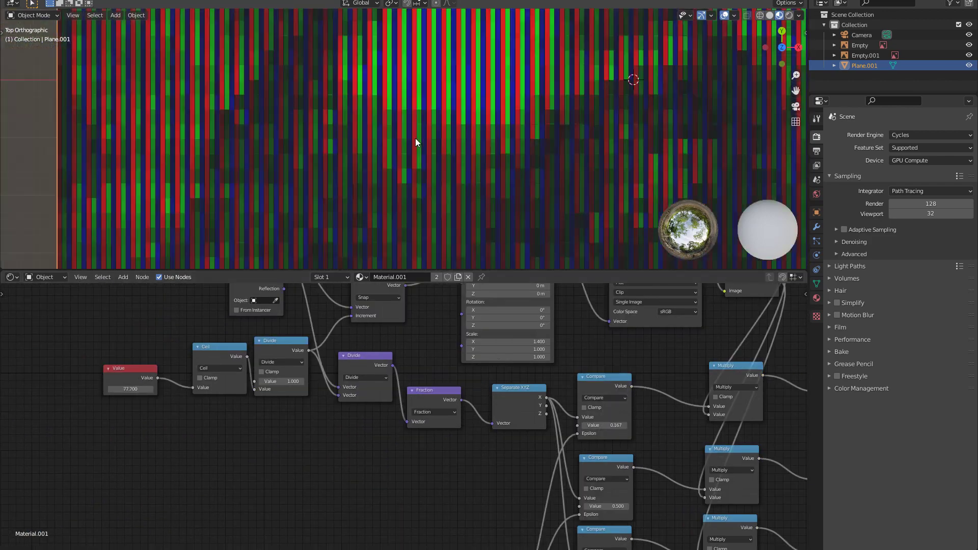
Step: Set the pixel-count Value node to 17.900 and check the coarser pixels on the plane
scroll(415, 139, "down", 10)
left_click_drag(131, 389, 51, 389)
scroll(395, 221, "up", 5)
Step: Switch the shader editor to the World nodes
left_click(520, 387)
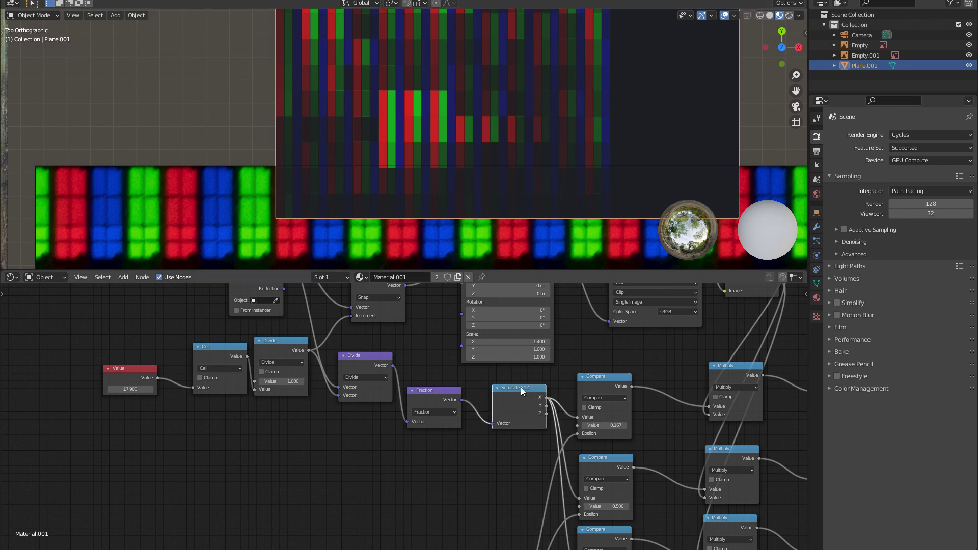
scroll(521, 387, "down", 2)
left_click(45, 276)
left_click(48, 299)
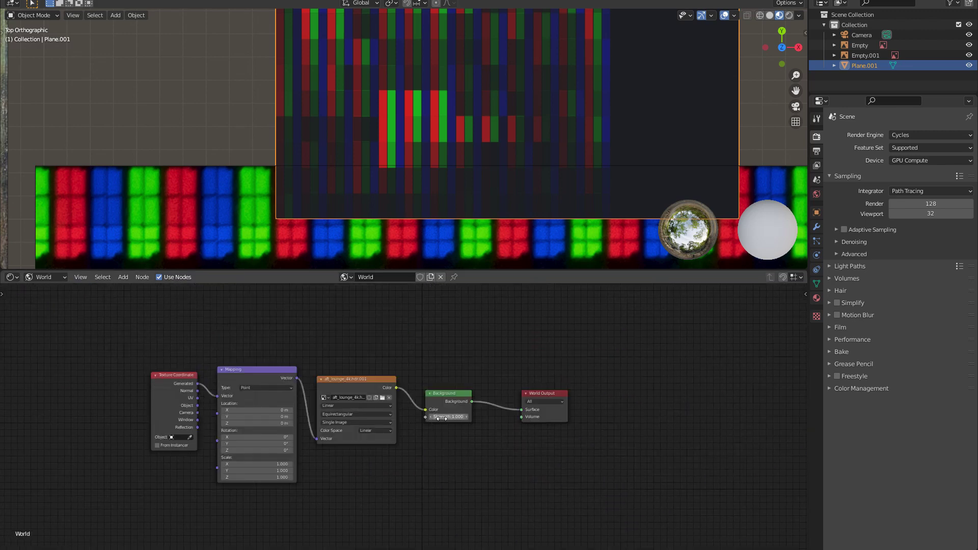
Step: Set the World background strength to 0 and return the shader editor to the plane's object material nodes
left_click(789, 16)
left_click(766, 15)
scroll(433, 246, "down", 4)
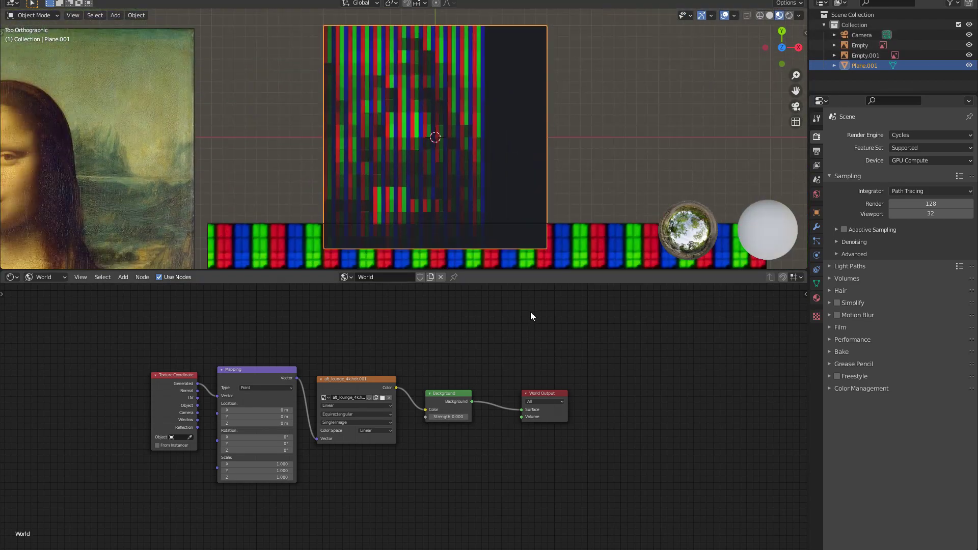
left_click(54, 289)
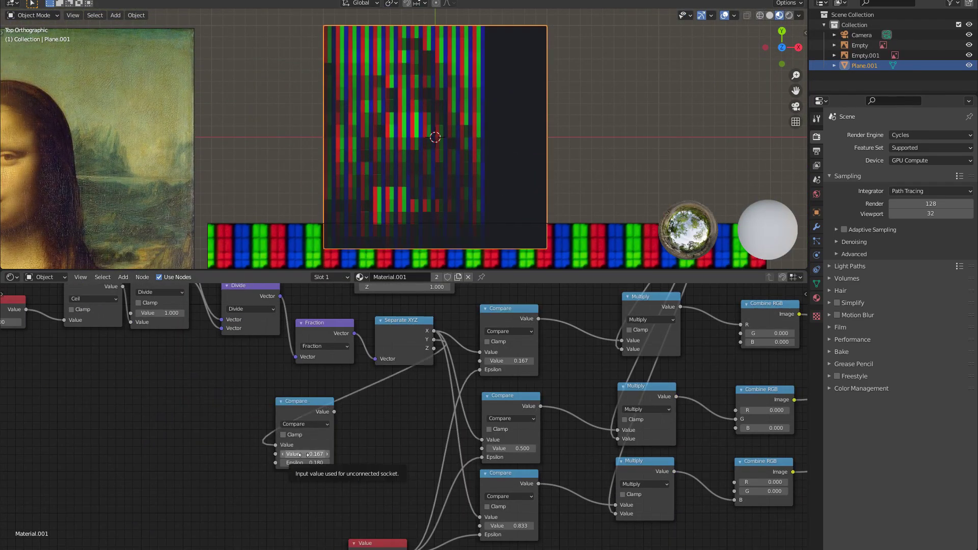
Step: Set the duplicated Compare node to value 0.500 and epsilon 0.480, and move it above the red channel's Multiply and Combine RGB nodes
middle_click_drag(395, 402, 338, 442)
scroll(338, 442, "down", 5)
left_click_drag(257, 438, 575, 308)
scroll(575, 308, "up", 3)
middle_click_drag(646, 321, 500, 340)
Step: Add a MixRGB node before the emission input, with the new Compare as factor, black as Color1 and the combined subpixel colors as Color2
key("shift+a")
mouse_move(521, 350)
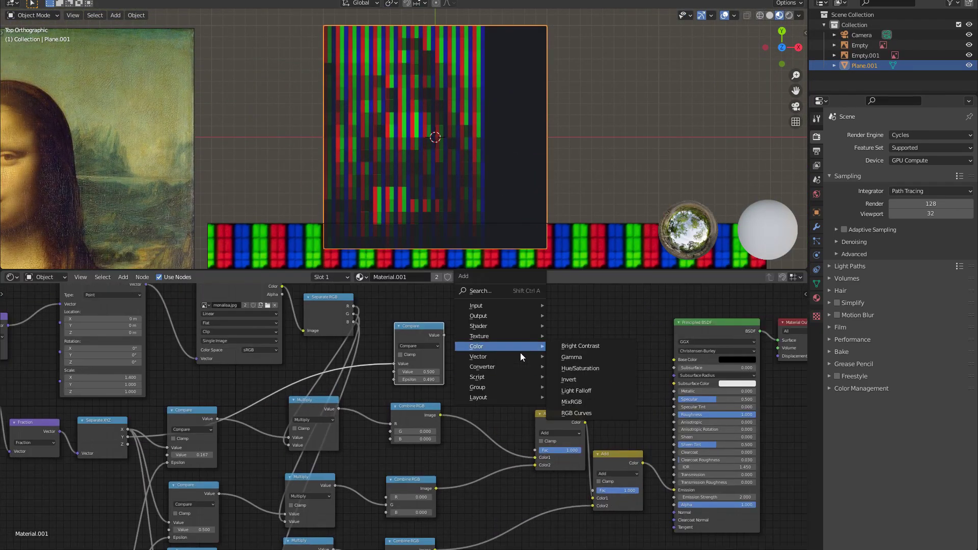
left_click(572, 401)
left_click(619, 423)
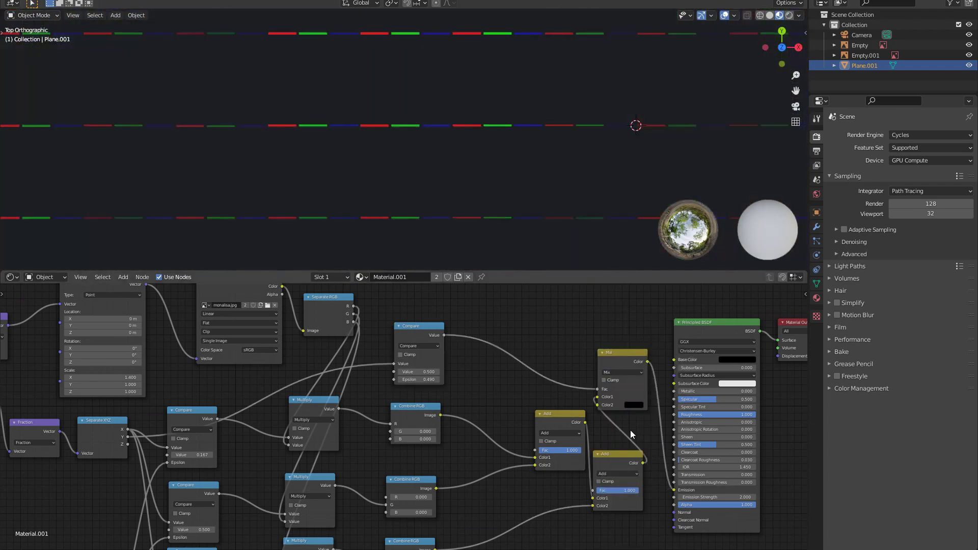
left_click_drag(597, 396, 596, 405)
middle_click_drag(356, 443, 641, 290)
scroll(358, 448, "up", 3)
middle_click_drag(571, 356, 459, 387)
left_click(470, 390)
scroll(400, 422, "down", 5)
scroll(397, 214, "down", 1)
scroll(380, 206, "up", 1)
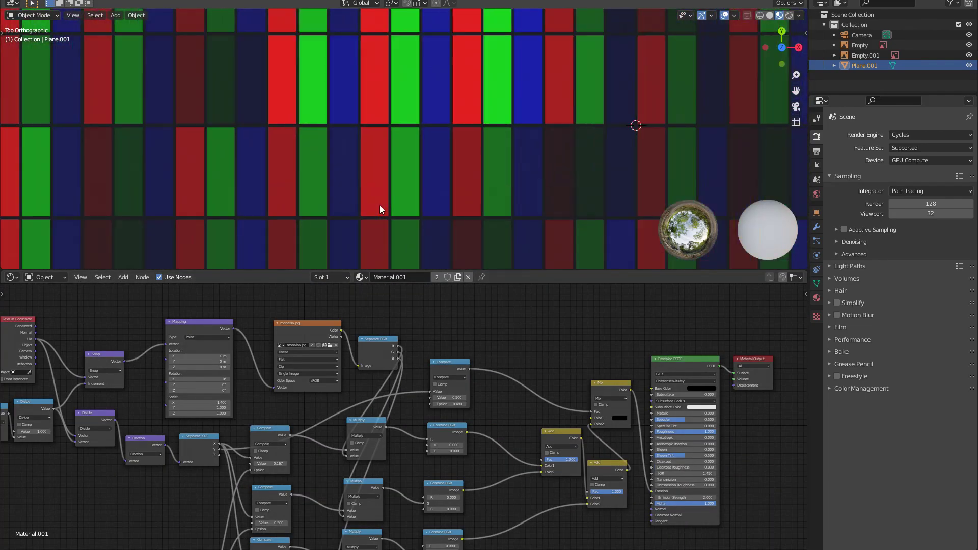
Step: Hide the two reference image empties, set the pixel-count Value node to 500, and inspect the Mona Lisa on the plane
scroll(417, 375, "down", 3)
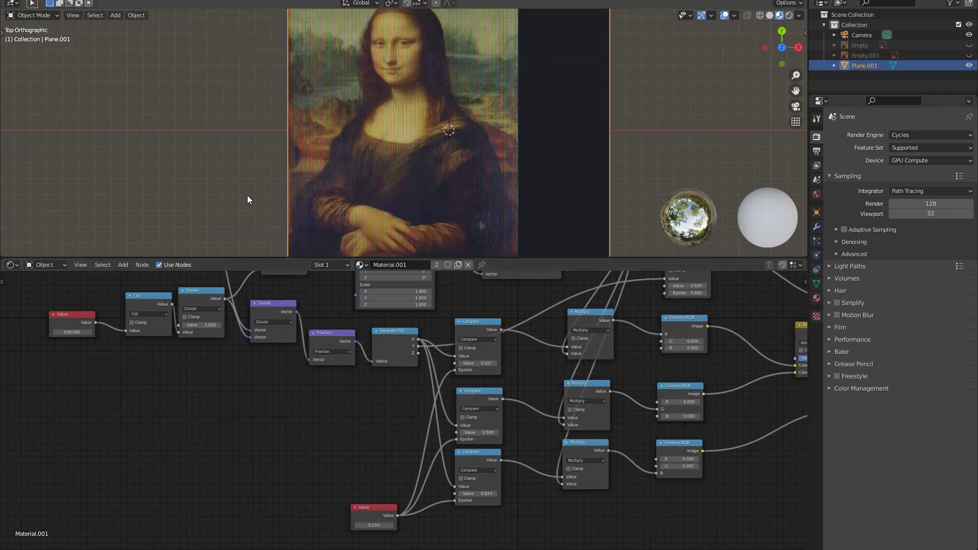
scroll(246, 195, "up", 5)
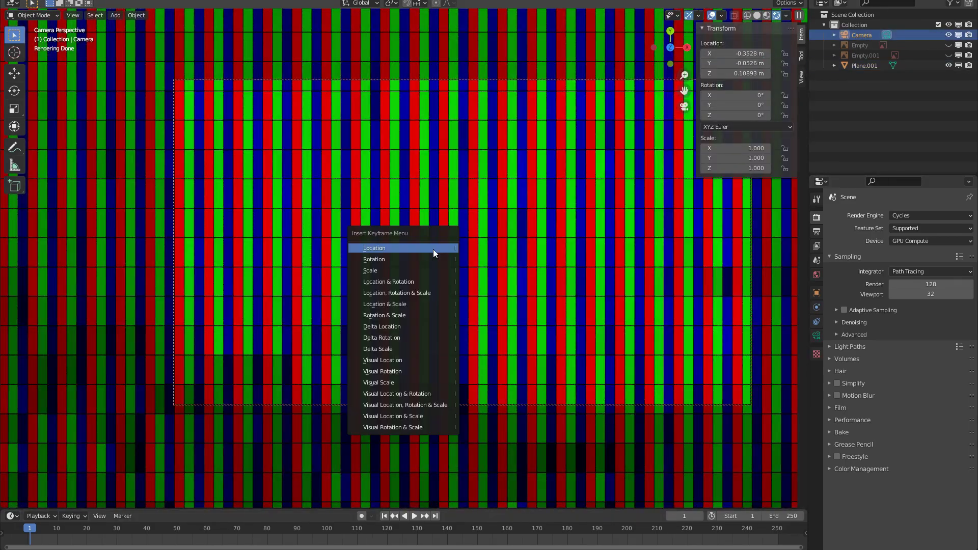
Step: Insert a location keyframe for the camera at frame 1 and examine the camera's animation curves
left_click(433, 250)
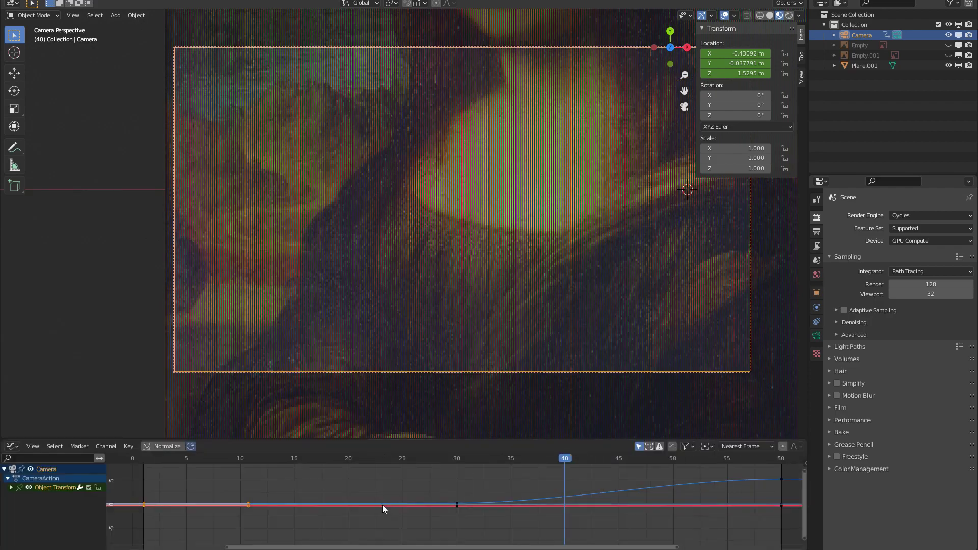
scroll(384, 508, "up", 2)
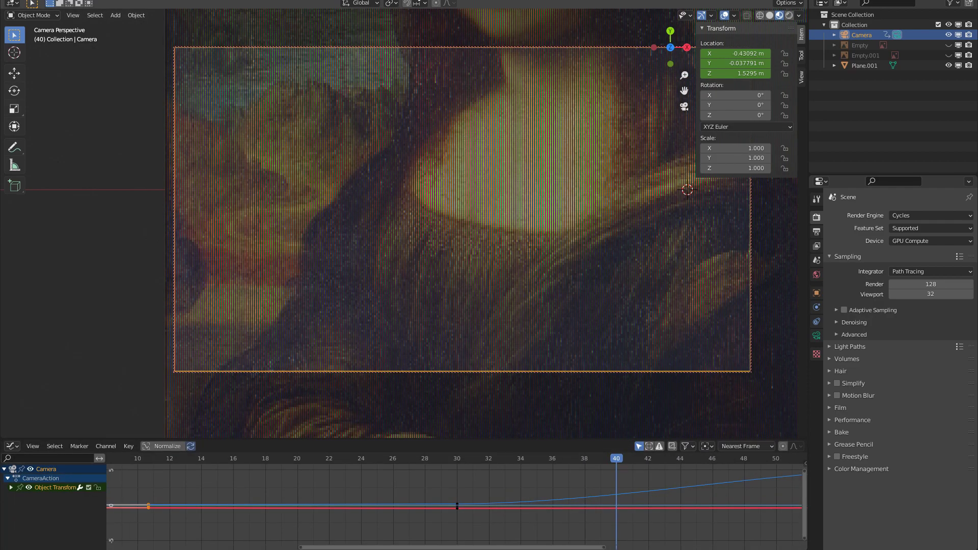